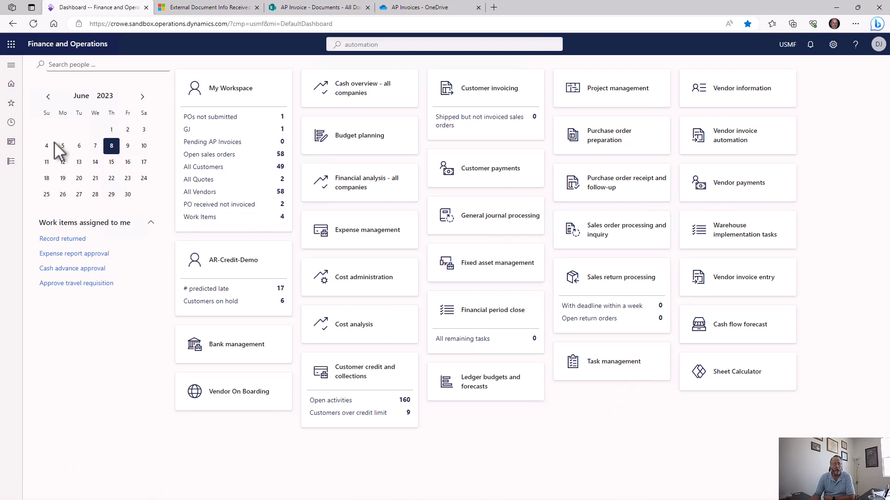
Look through the Finance and Operations modules and the Accounts payable links, and close the navigation.
{"action": "left_click", "coordinate": [11, 162]}
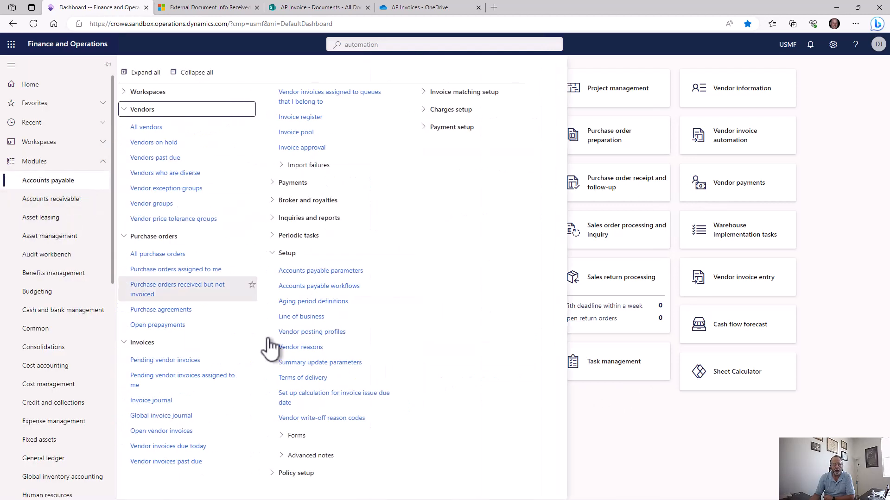
{"action": "scroll", "coordinate": [29, 391], "scroll_direction": "down", "scroll_amount": 2}
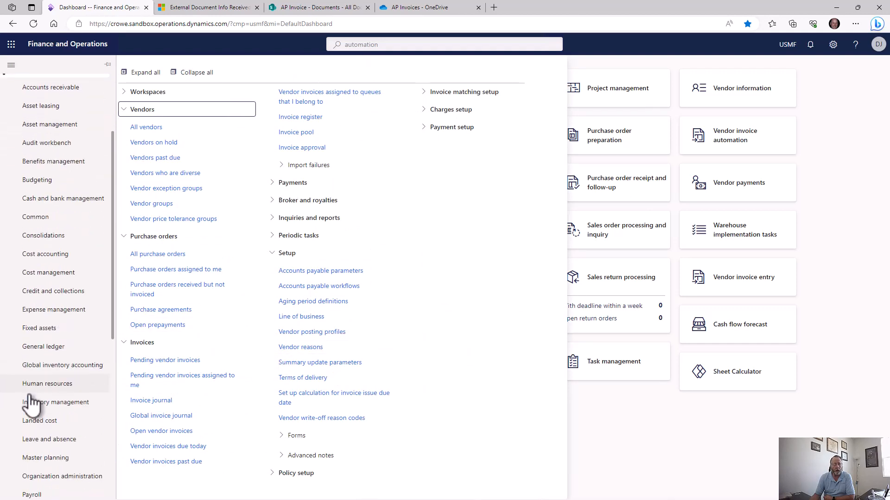
{"action": "scroll", "coordinate": [21, 273], "scroll_direction": "up", "scroll_amount": 2}
{"action": "left_click", "coordinate": [31, 187]}
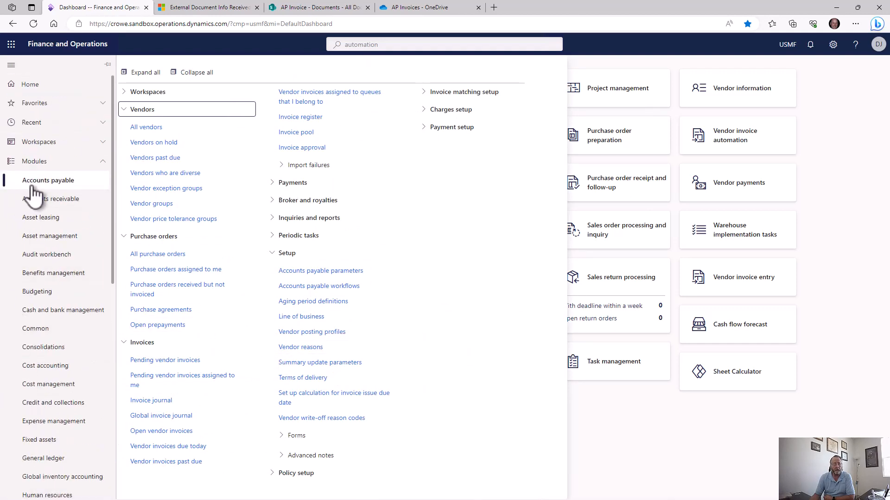
{"action": "left_click", "coordinate": [34, 162]}
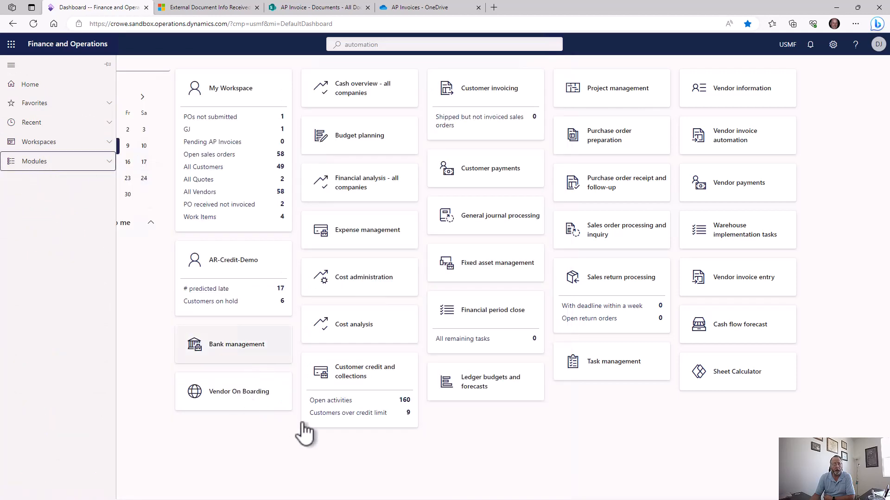
{"action": "left_click", "coordinate": [329, 459]}
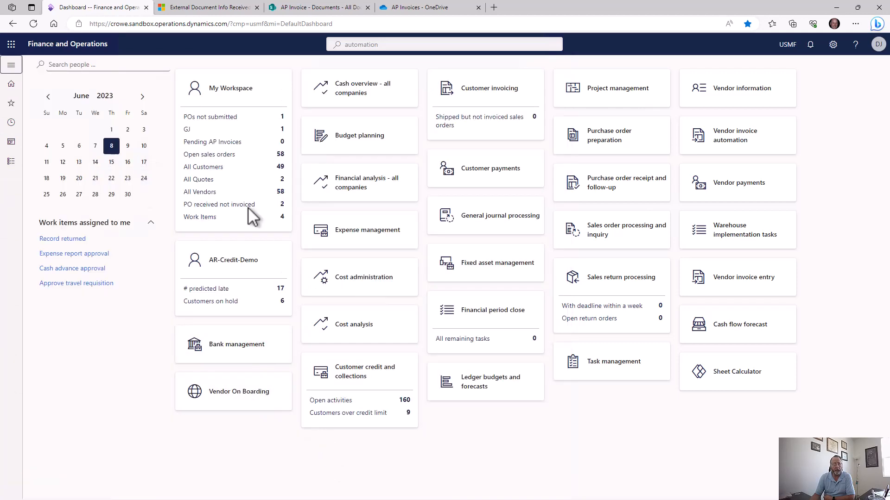
Switch to Invoice capture and display its dashboard of captured invoices.
{"action": "left_click", "coordinate": [190, 10]}
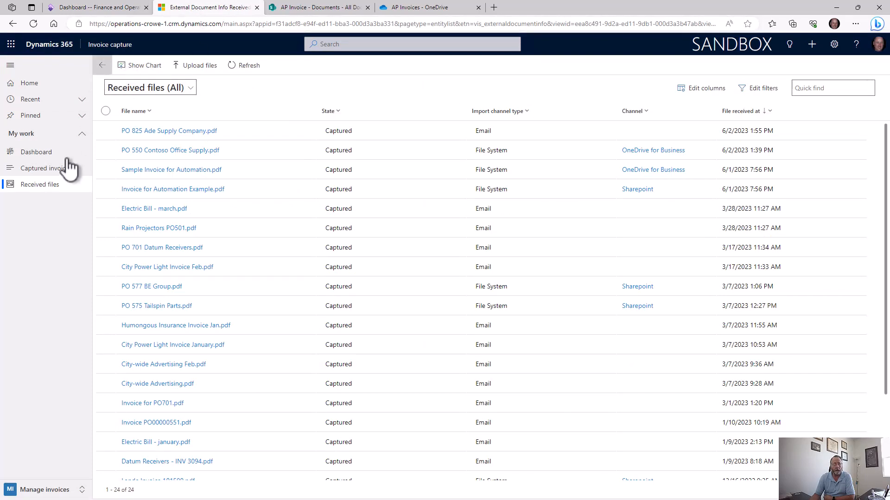
{"action": "left_click", "coordinate": [39, 155]}
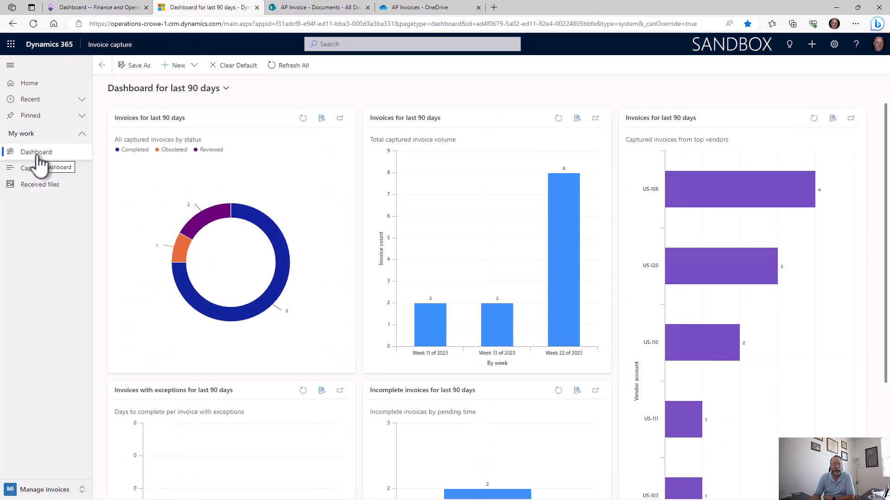
Return to Finance and Operations and view the pending AP invoices and the purchase orders received but not invoiced, ending on the home dashboard.
{"action": "left_click", "coordinate": [94, 15]}
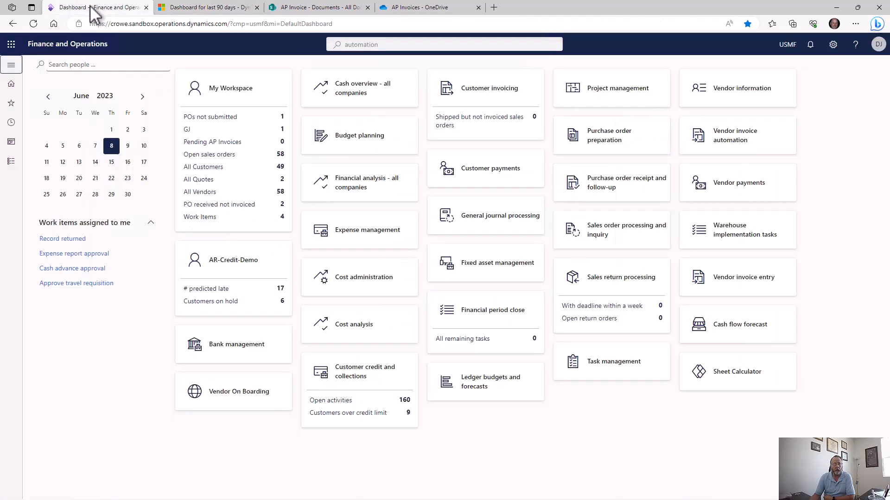
{"action": "left_click", "coordinate": [197, 143]}
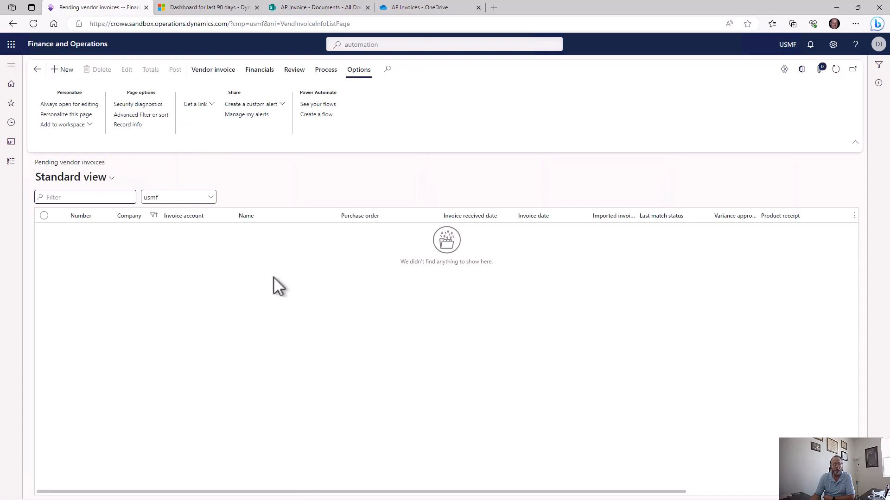
{"action": "left_click", "coordinate": [55, 48]}
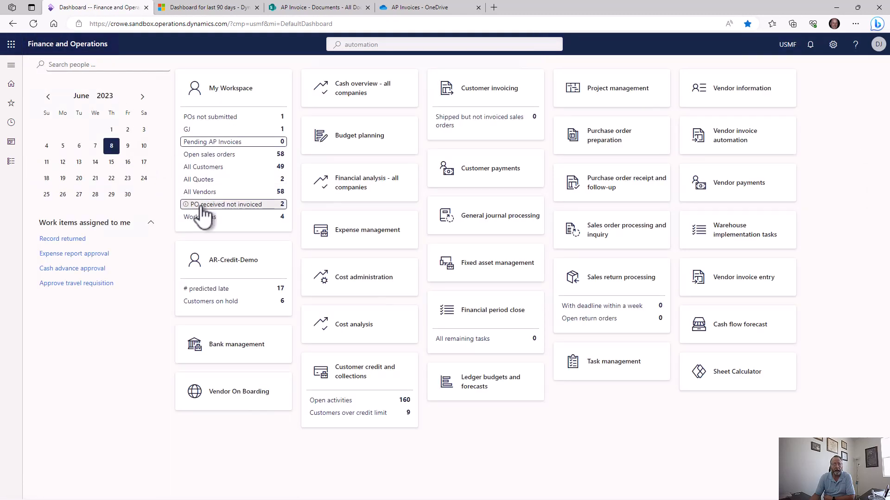
{"action": "left_click", "coordinate": [221, 214]}
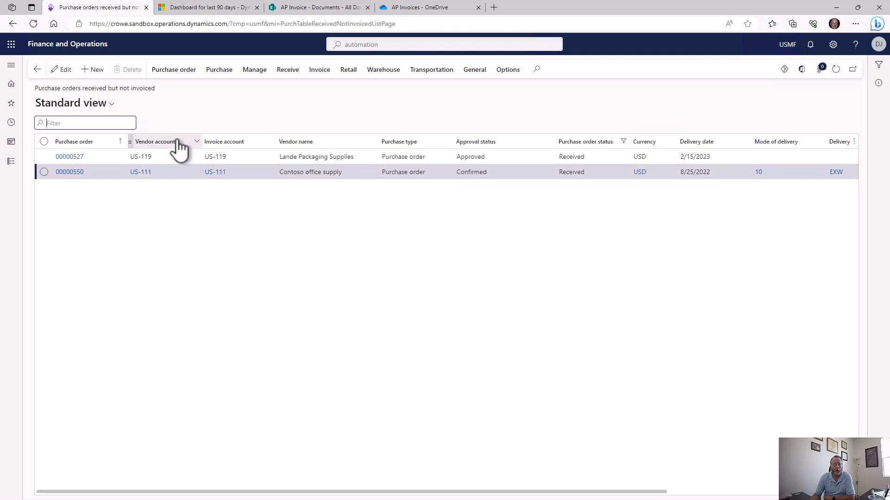
{"action": "left_click", "coordinate": [80, 50]}
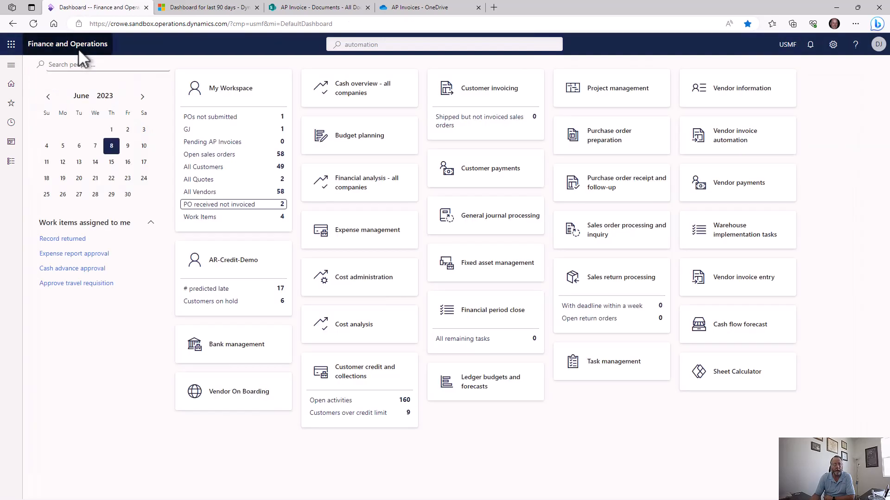
Switch back to Invoice capture and examine the 90-day dashboard's period options and all its invoice charts.
{"action": "left_click", "coordinate": [222, 9]}
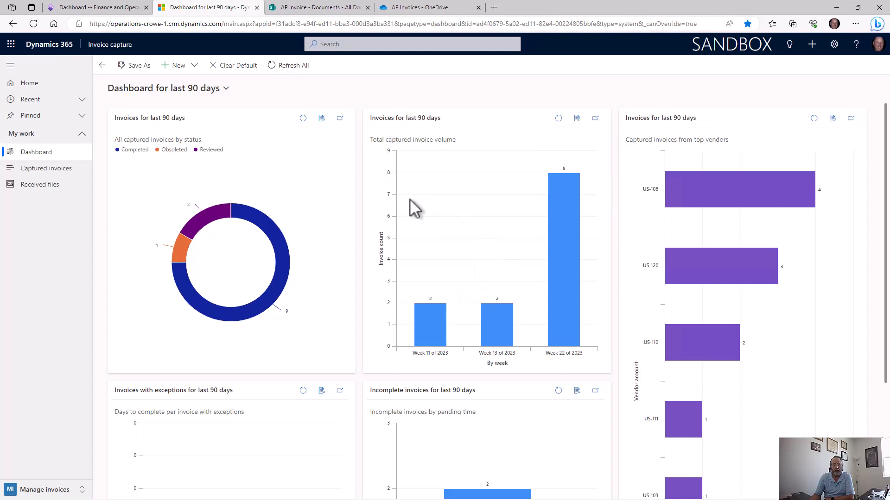
{"action": "left_click", "coordinate": [227, 90]}
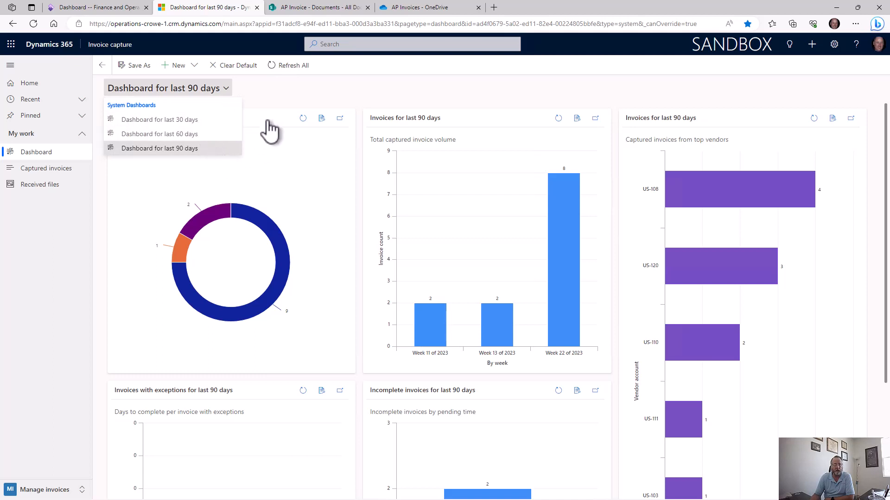
{"action": "left_click", "coordinate": [272, 91]}
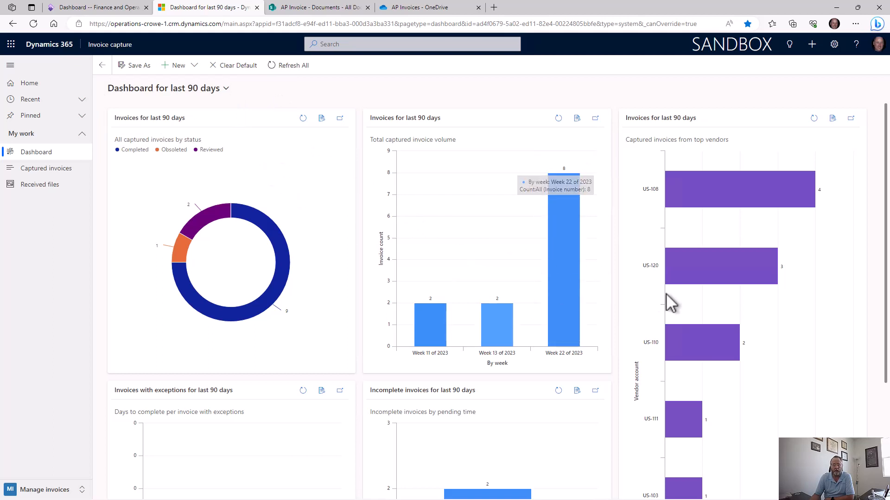
{"action": "scroll", "coordinate": [637, 302], "scroll_direction": "down", "scroll_amount": 3}
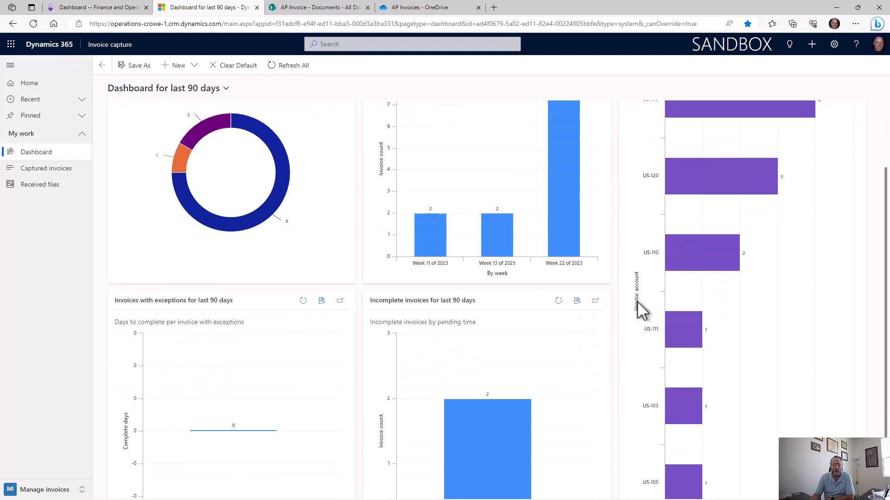
{"action": "scroll", "coordinate": [638, 302], "scroll_direction": "down", "scroll_amount": 2}
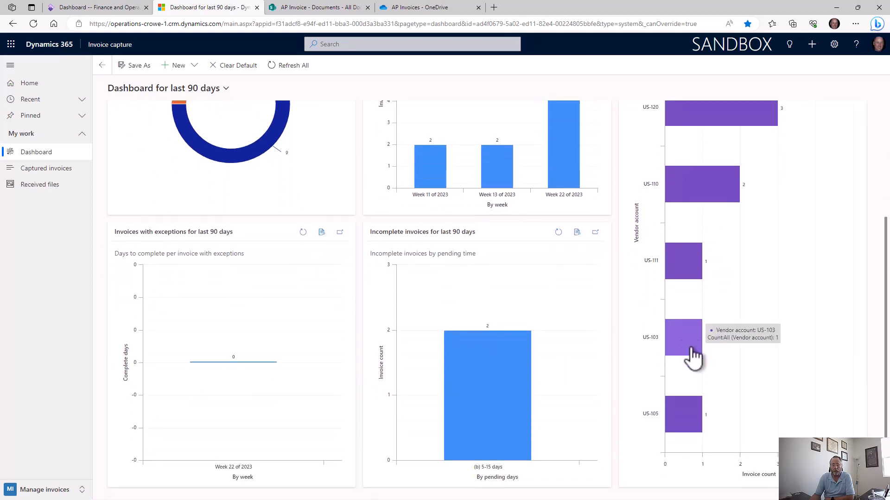
{"action": "scroll", "coordinate": [702, 442], "scroll_direction": "up", "scroll_amount": 4}
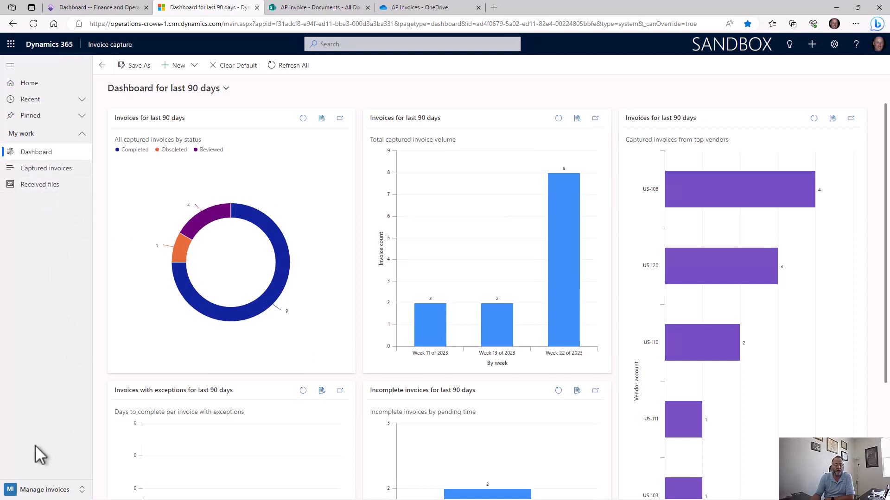
Change to the Setup system area, review the channels for receiving invoices, and return to the Get started page.
{"action": "left_click", "coordinate": [50, 491]}
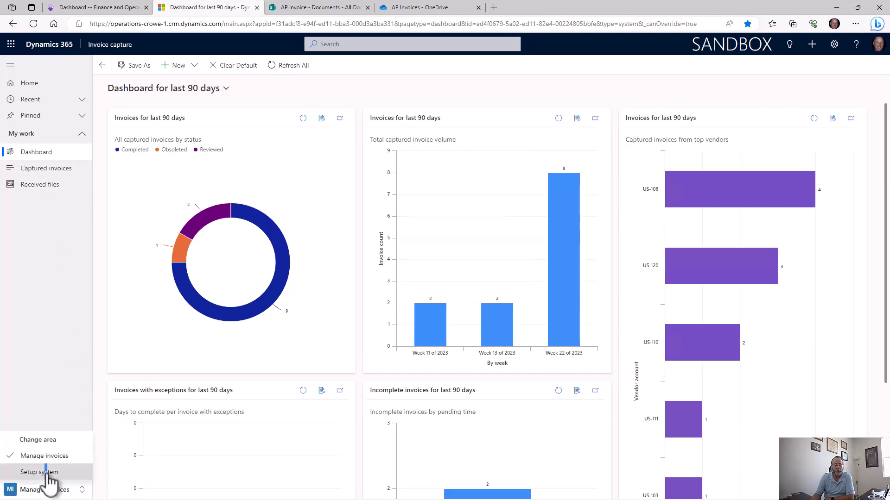
{"action": "left_click", "coordinate": [47, 473]}
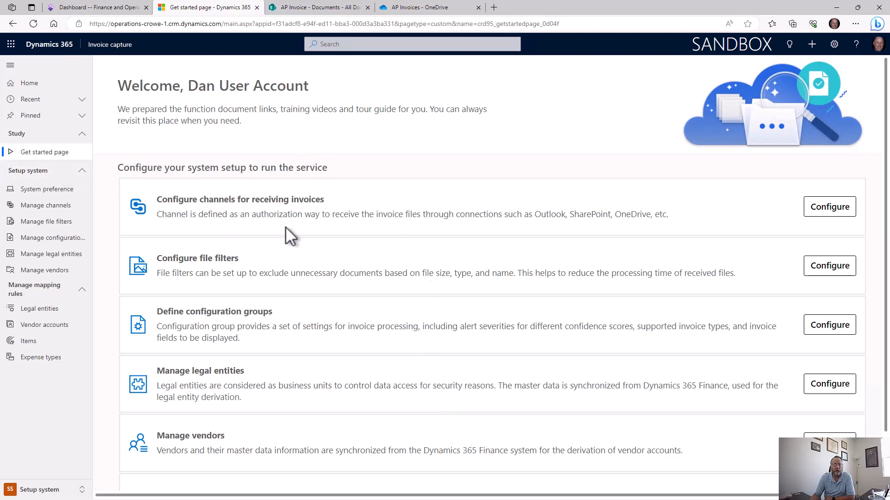
{"action": "left_click", "coordinate": [827, 215]}
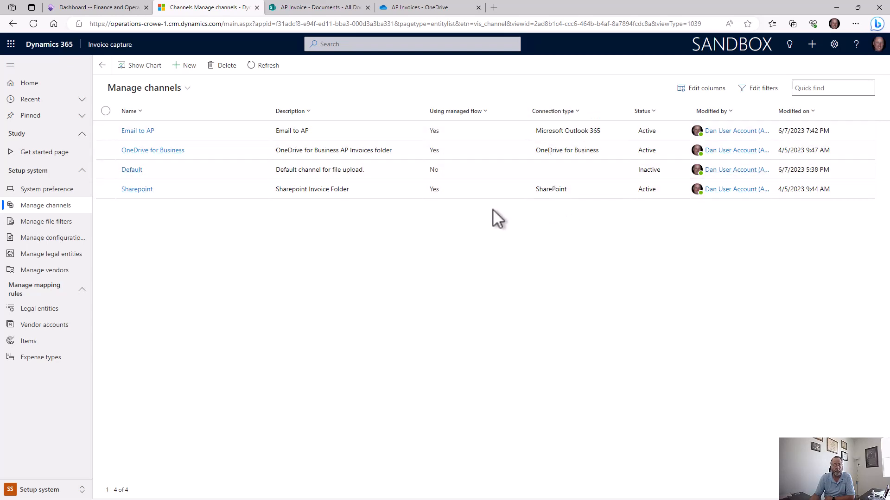
{"action": "left_click", "coordinate": [106, 65]}
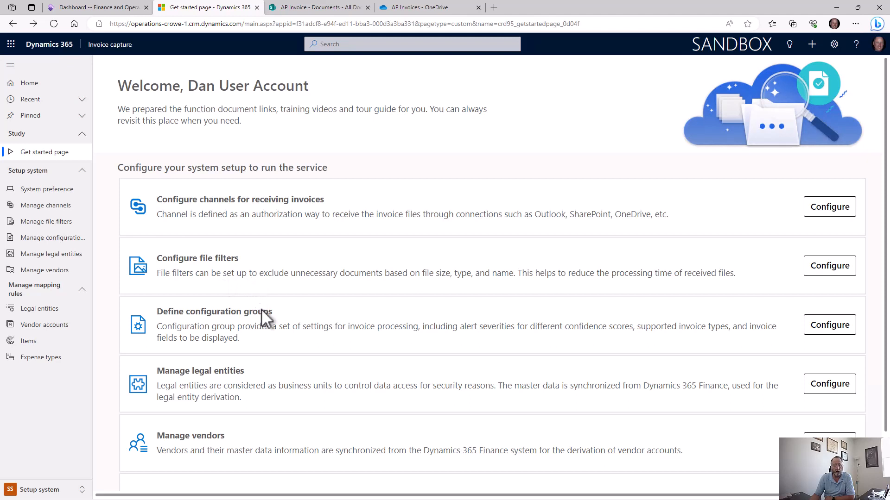
Open the CroweMCS configuration group and choose Errors only as its condition for needing manual review.
{"action": "left_click", "coordinate": [818, 326]}
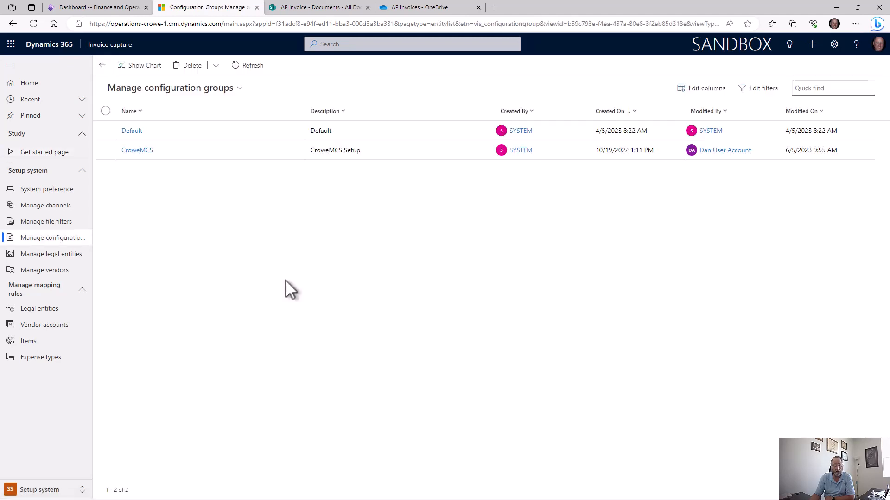
{"action": "left_click", "coordinate": [143, 152]}
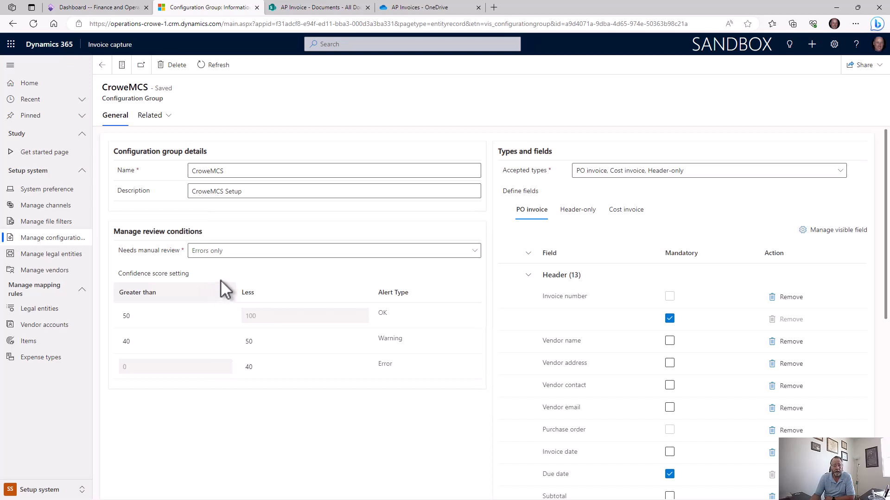
{"action": "left_click", "coordinate": [300, 252]}
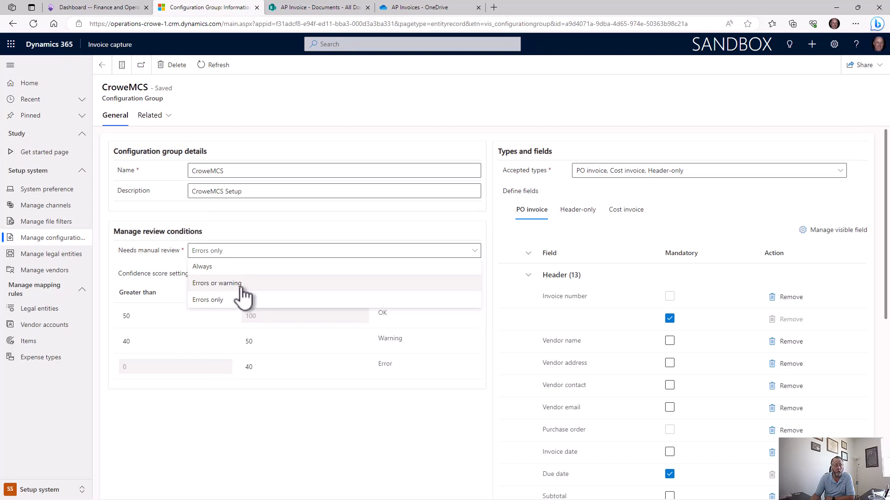
{"action": "left_click", "coordinate": [201, 306]}
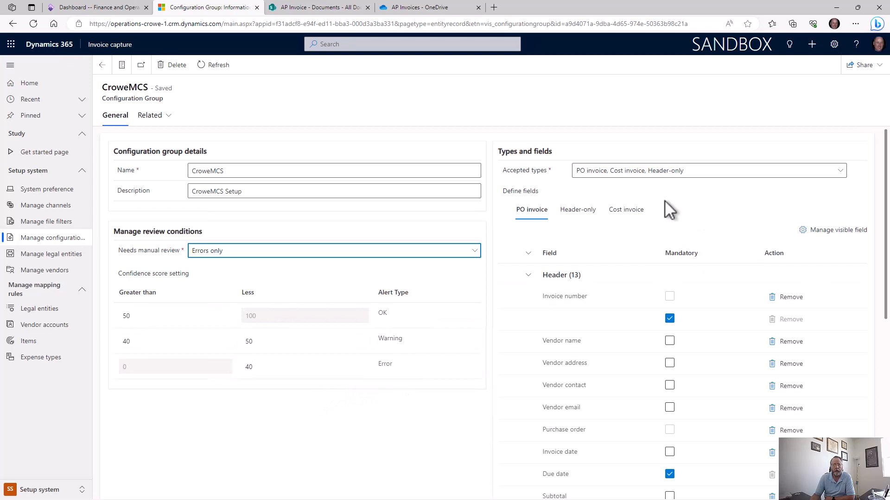
Review the configuration group's accepted invoice types and the mandatory header and line fields defined for PO invoices.
{"action": "left_click", "coordinate": [633, 178]}
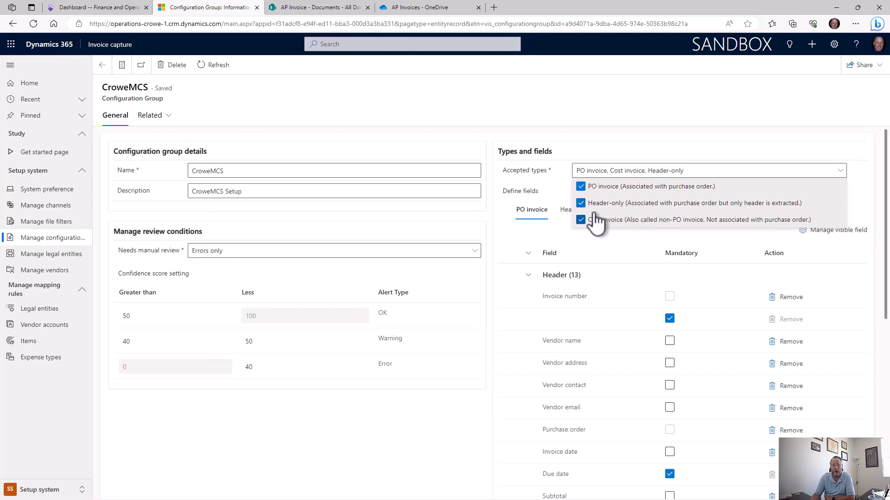
{"action": "left_click", "coordinate": [550, 184]}
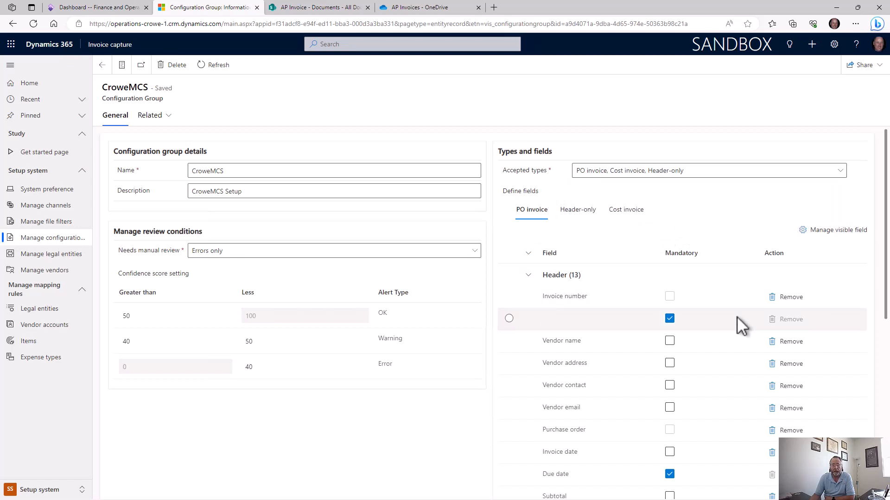
{"action": "scroll", "coordinate": [760, 299], "scroll_direction": "down", "scroll_amount": 4}
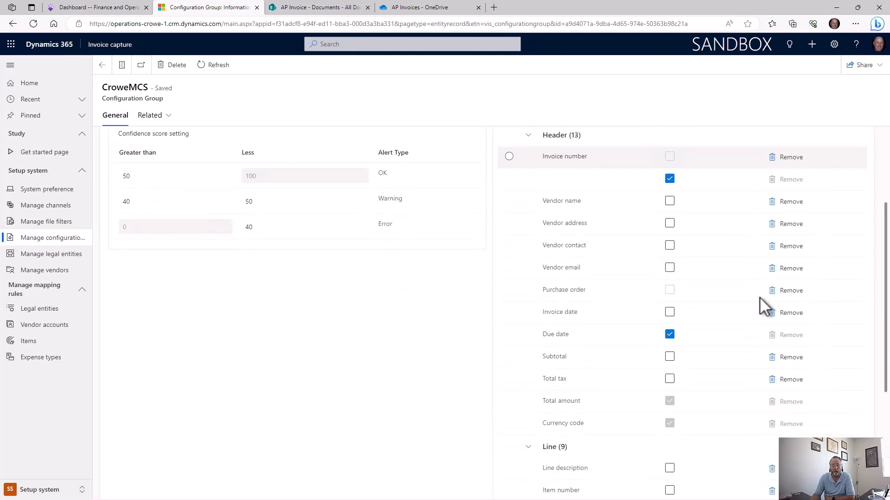
{"action": "scroll", "coordinate": [758, 298], "scroll_direction": "down", "scroll_amount": 3}
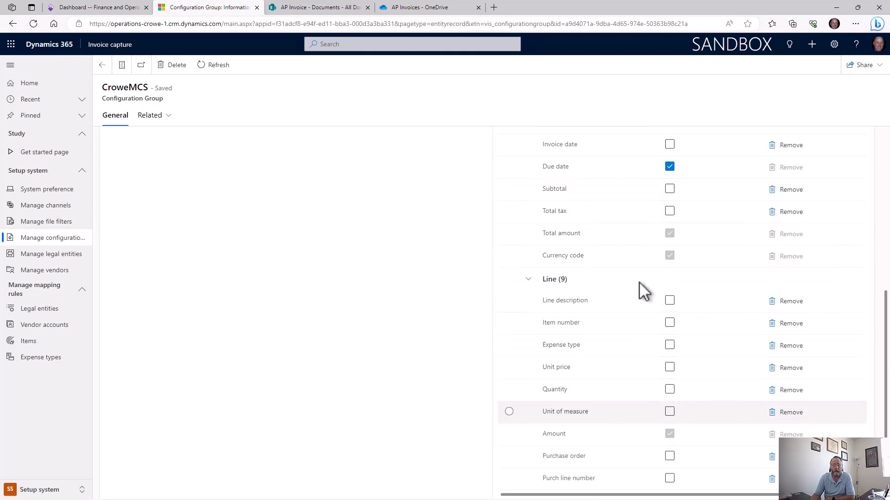
{"action": "scroll", "coordinate": [677, 194], "scroll_direction": "up", "scroll_amount": 5}
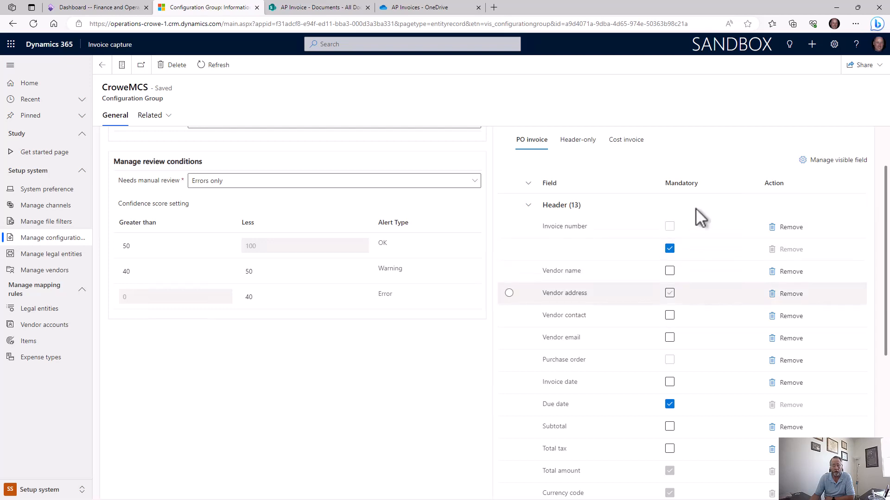
View the fields selectable as visible for PO invoices, close the selection, and go back to the Get started page.
{"action": "left_click", "coordinate": [822, 163]}
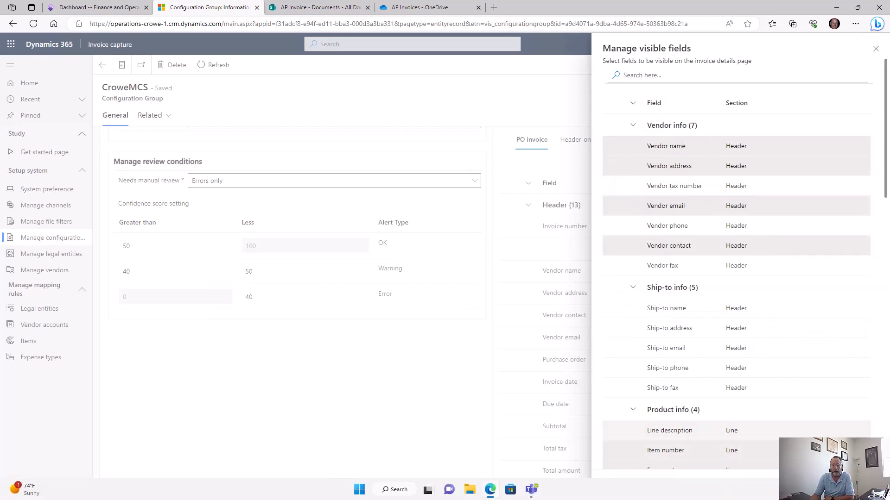
{"action": "left_click", "coordinate": [851, 485]}
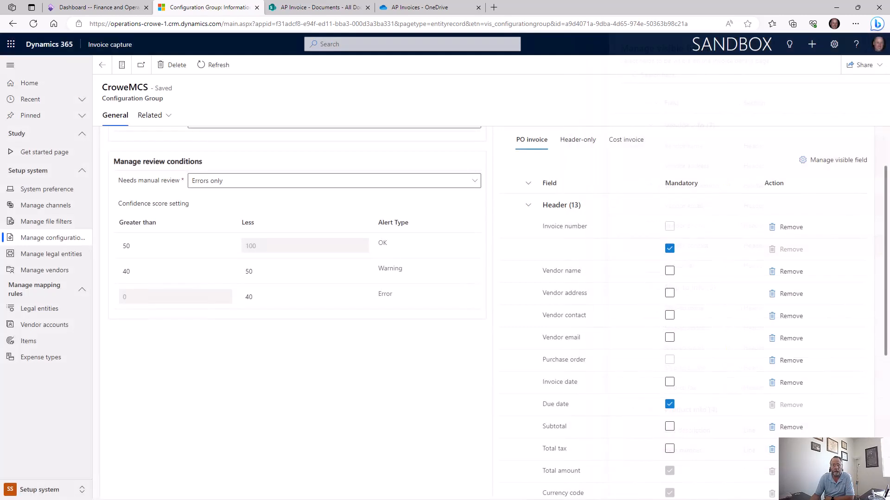
{"action": "left_click", "coordinate": [102, 67]}
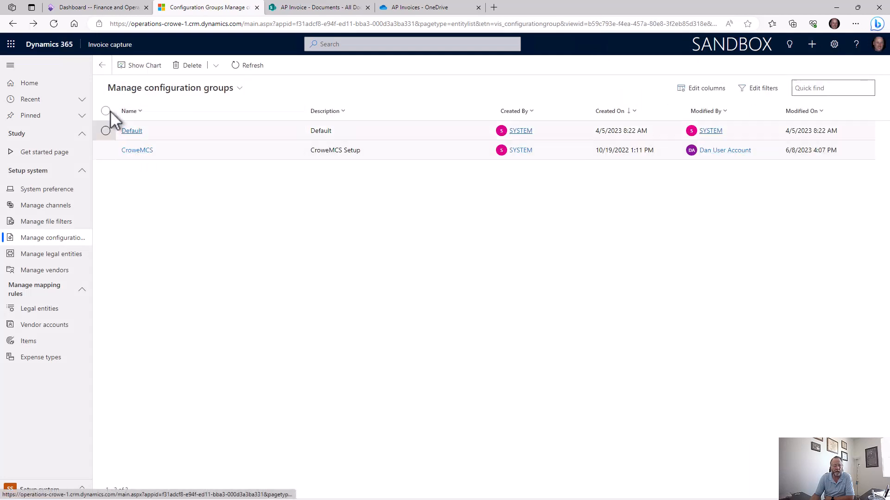
{"action": "left_click", "coordinate": [104, 70]}
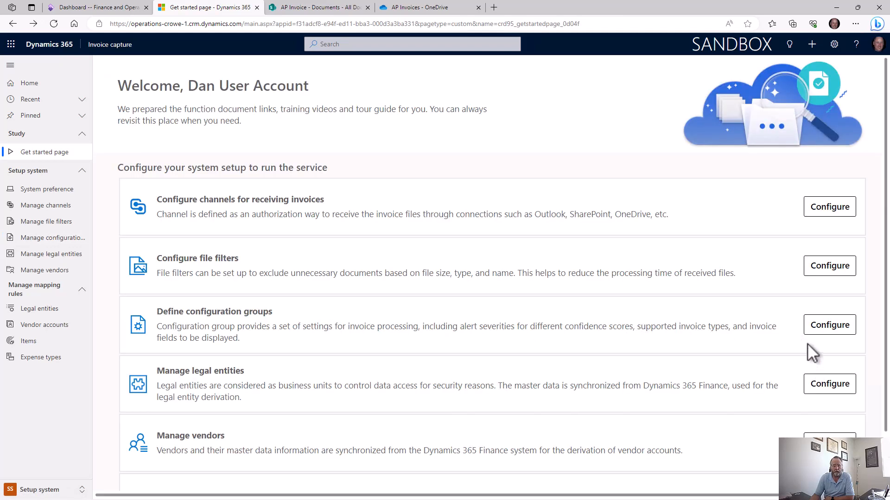
Review the legal entities list, open the vendors list, and show the available options for synchronizing vendors.
{"action": "left_click", "coordinate": [819, 387]}
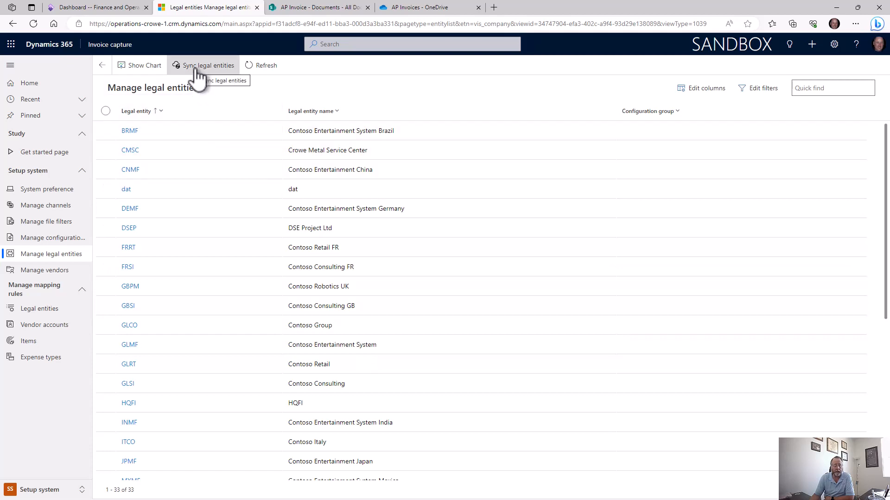
{"action": "left_click", "coordinate": [66, 277]}
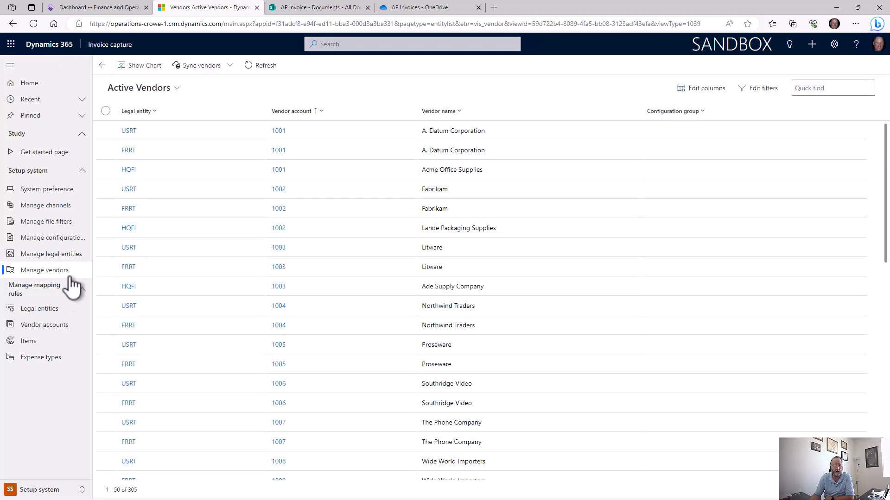
{"action": "left_click", "coordinate": [229, 66]}
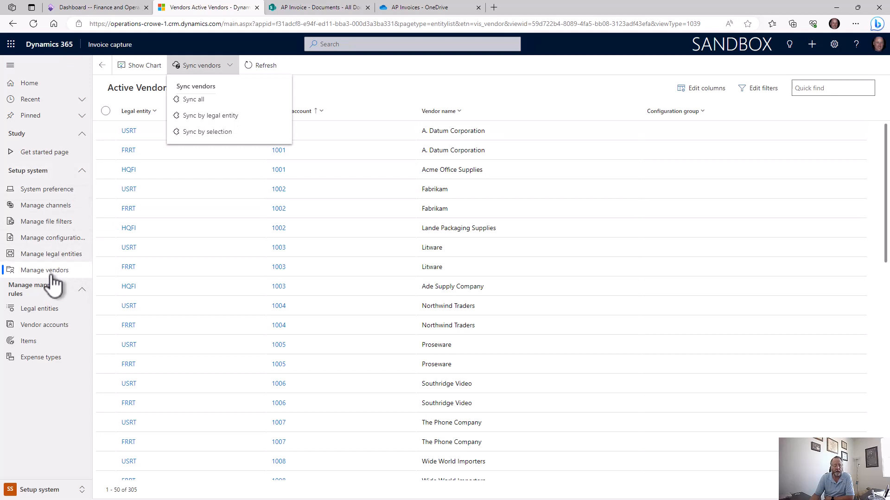
Open the legal entity mapping rules, inspect the USMF rule's conditions, and return to the rule list.
{"action": "left_click", "coordinate": [41, 313]}
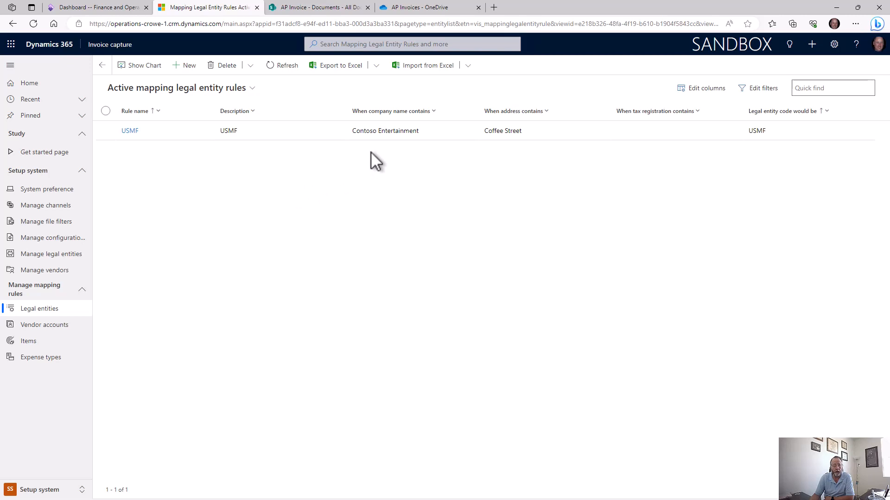
{"action": "left_click", "coordinate": [133, 133]}
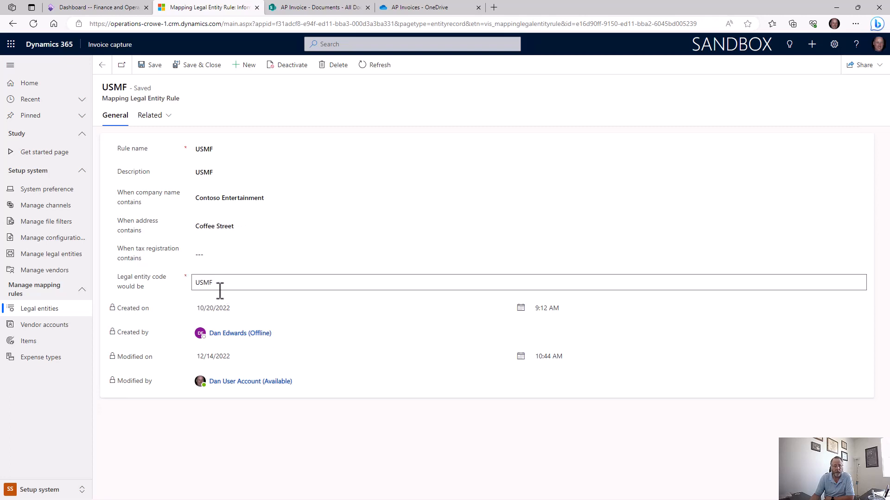
{"action": "left_click", "coordinate": [102, 66]}
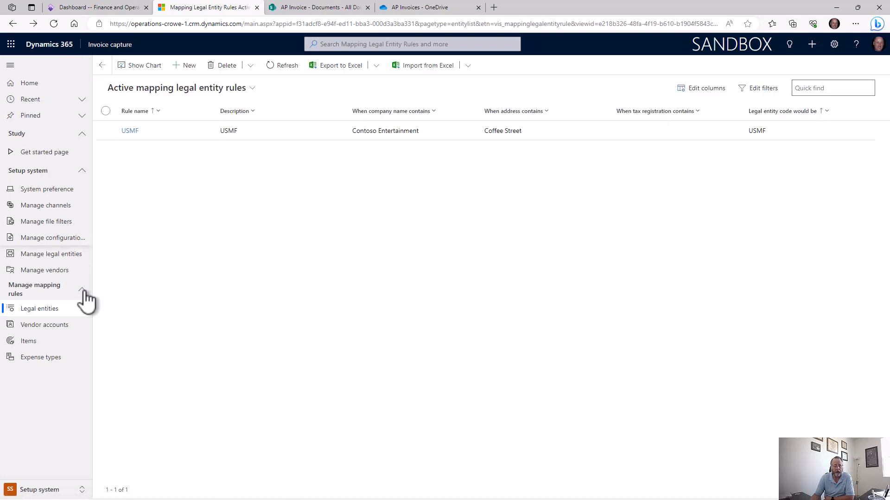
Open the vendor account mapping rules, inspect the Lande Packaging rule, and return to the rule list.
{"action": "left_click", "coordinate": [62, 325]}
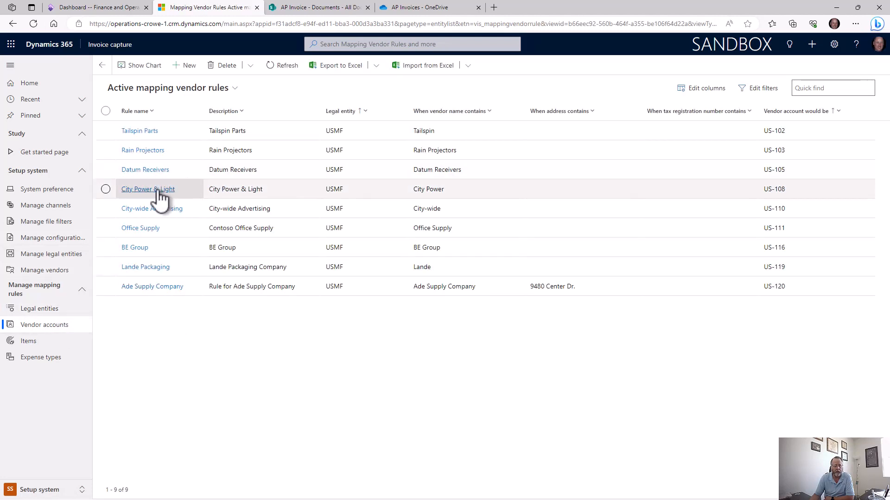
{"action": "left_click", "coordinate": [146, 271]}
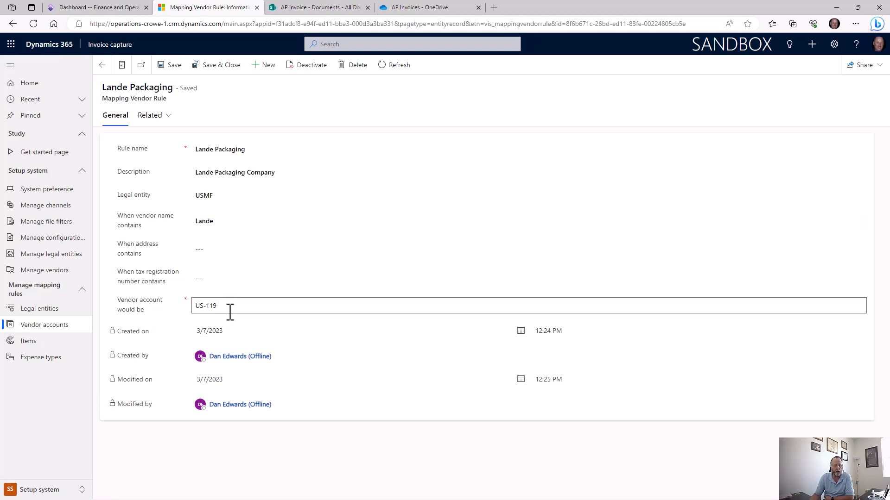
{"action": "left_click", "coordinate": [103, 65]}
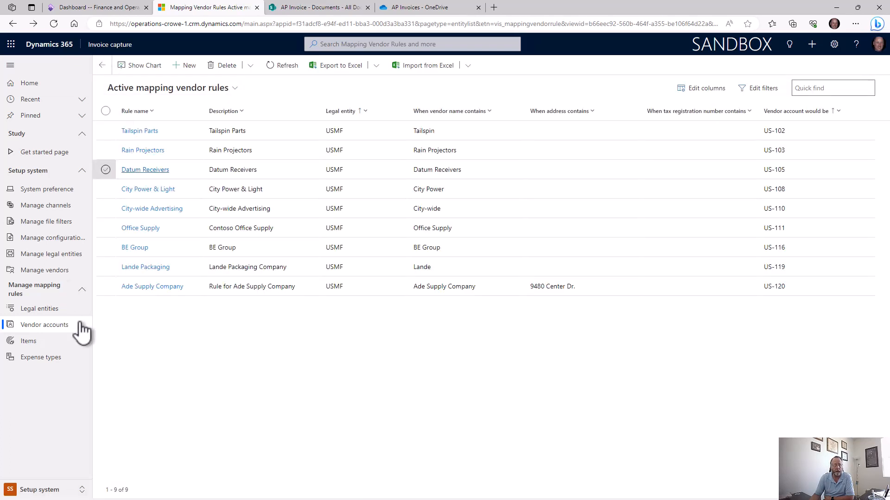
Review the item mapping rules and the expense type mapping rules.
{"action": "left_click", "coordinate": [34, 345]}
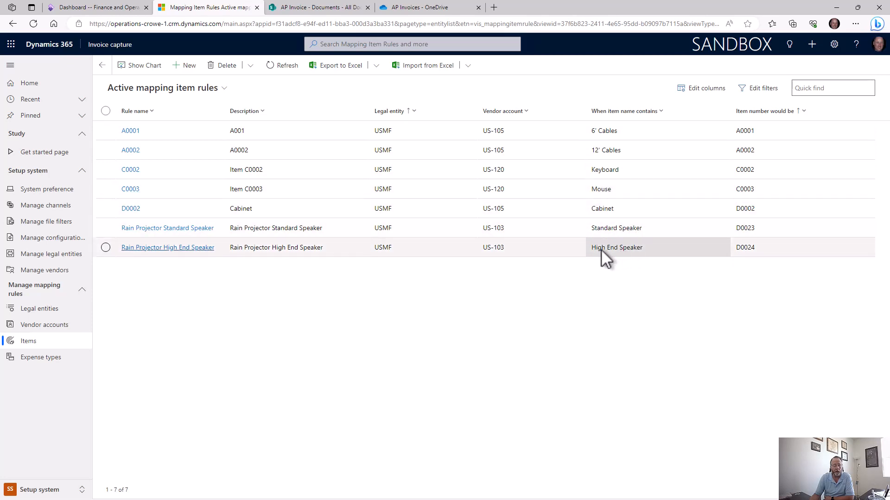
{"action": "left_click", "coordinate": [41, 363]}
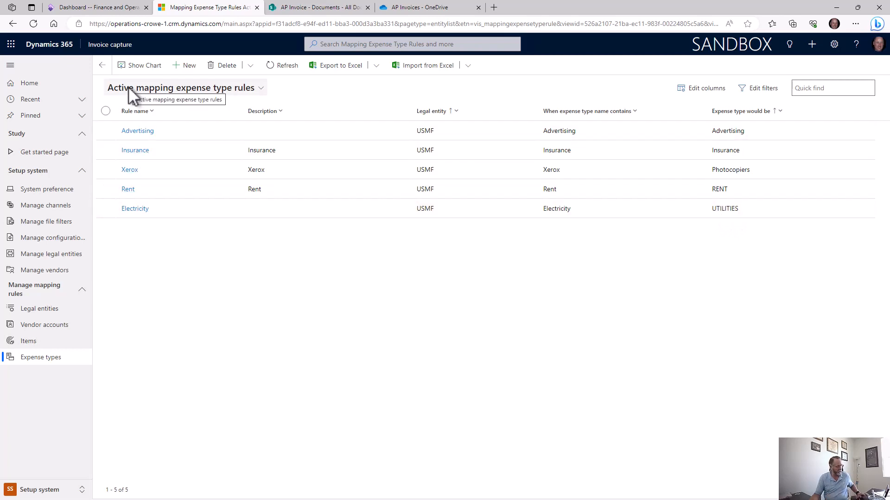
{"action": "left_click", "coordinate": [95, 46]}
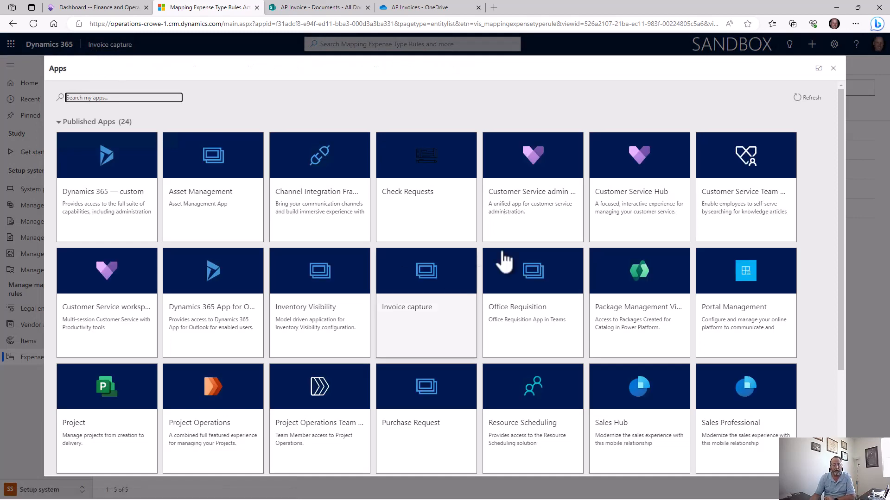
{"action": "left_click", "coordinate": [833, 68]}
Switch to Outlook, preview the PO 527 - Lande Packaging Supplies.pdf attachment in the AP mailbox's inbox, and return to Invoice capture.
{"action": "mouse_move", "coordinate": [478, 492]}
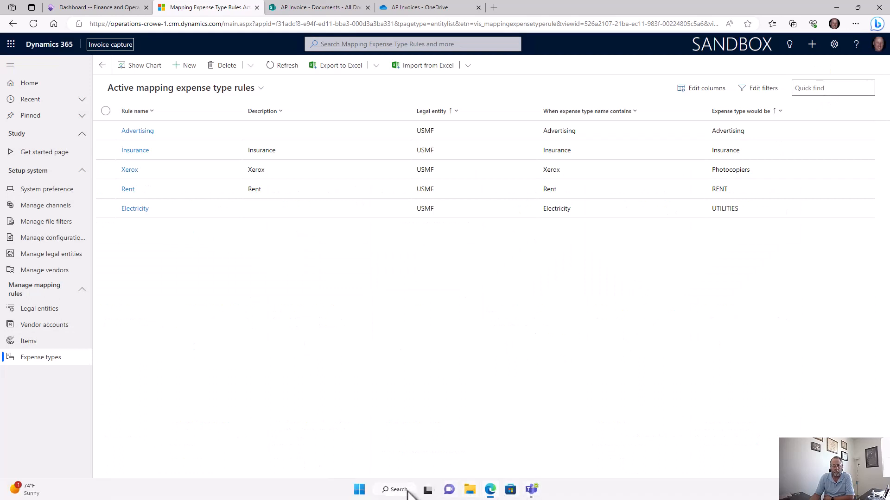
{"action": "left_click", "coordinate": [359, 489]}
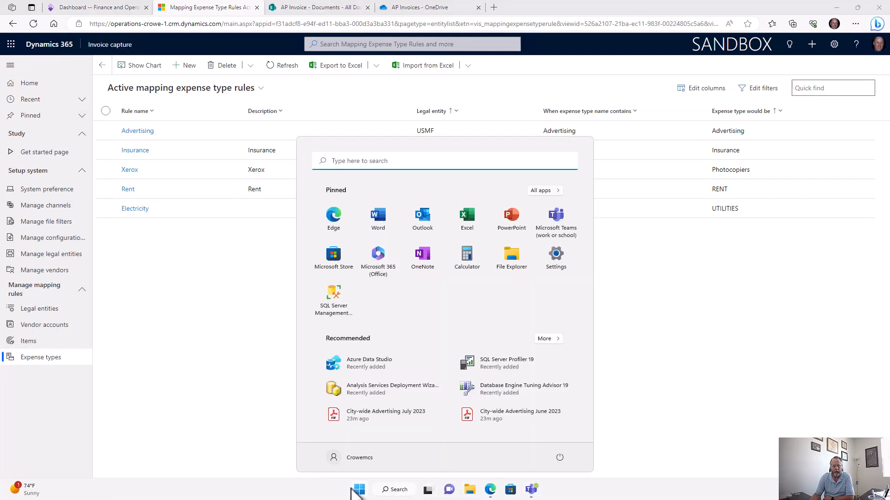
{"action": "left_click", "coordinate": [421, 229]}
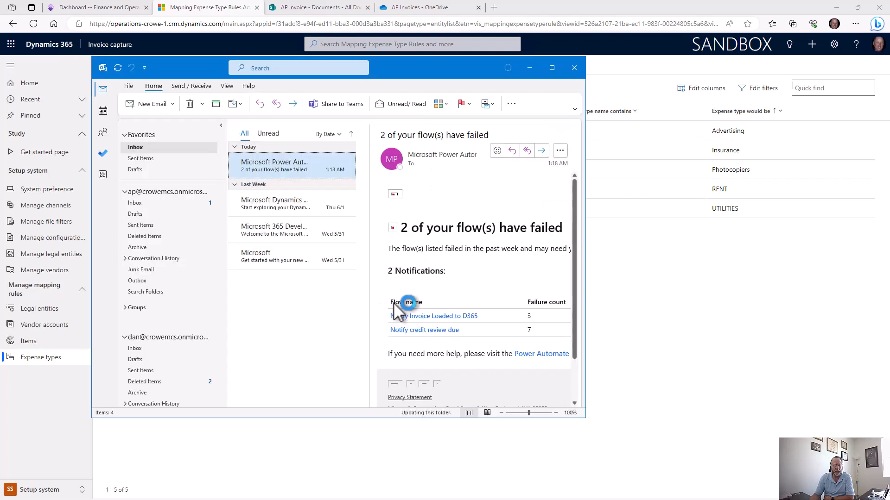
{"action": "left_click", "coordinate": [136, 203]}
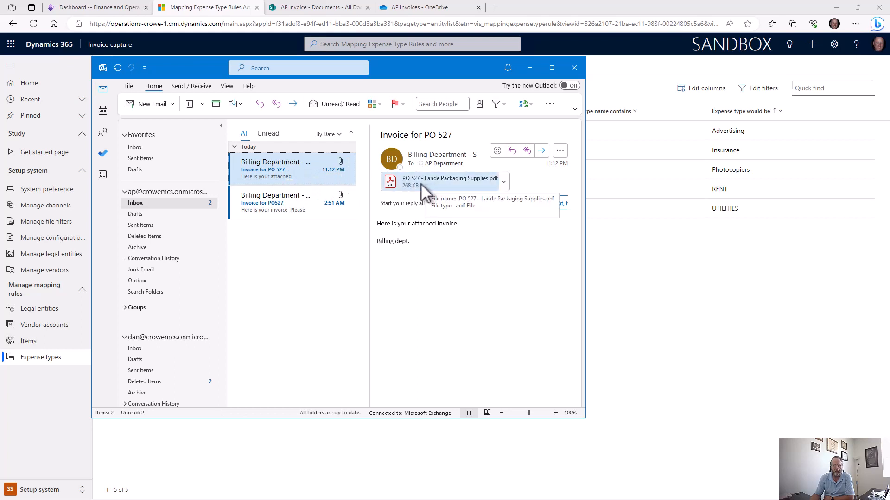
{"action": "left_click", "coordinate": [551, 68]}
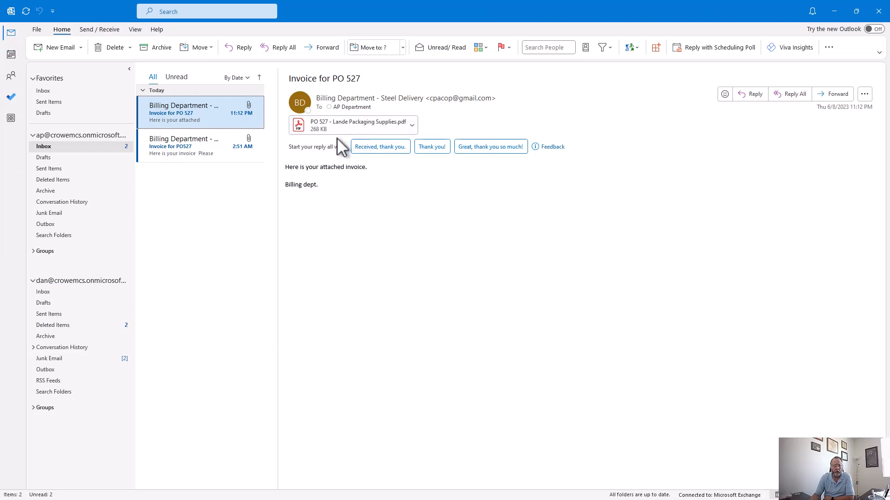
{"action": "left_click", "coordinate": [369, 133]}
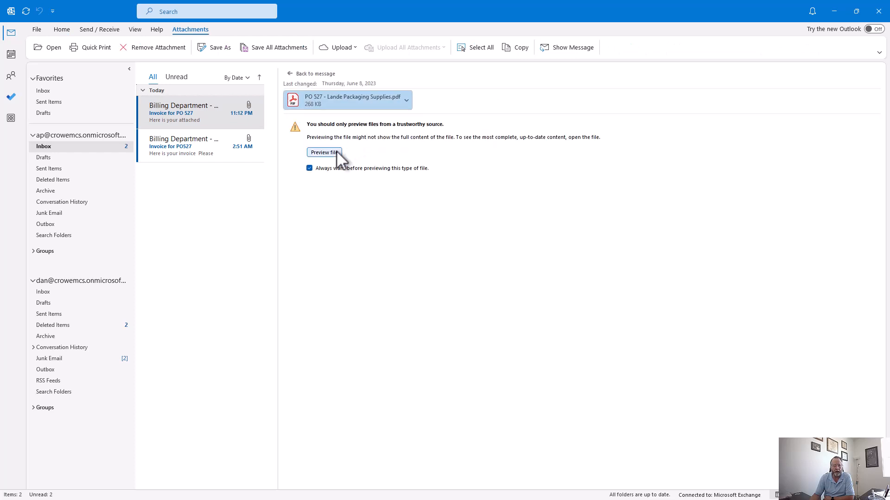
{"action": "left_click", "coordinate": [337, 153]}
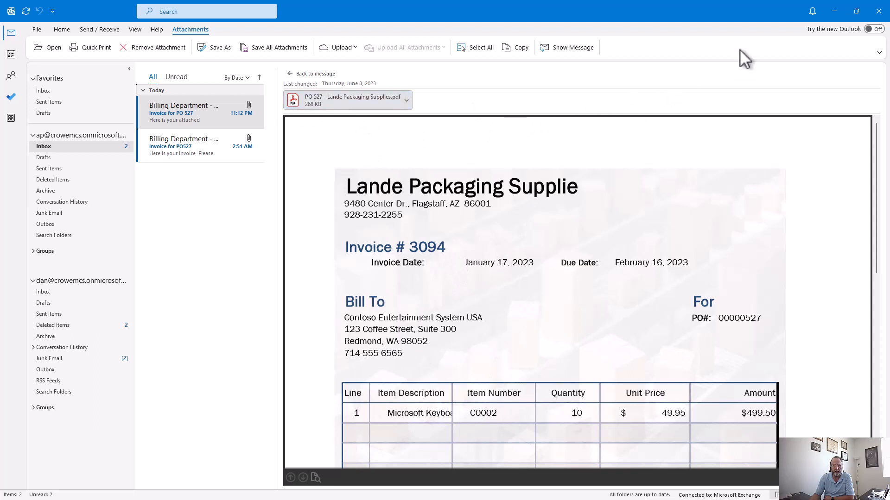
{"action": "left_click", "coordinate": [834, 10]}
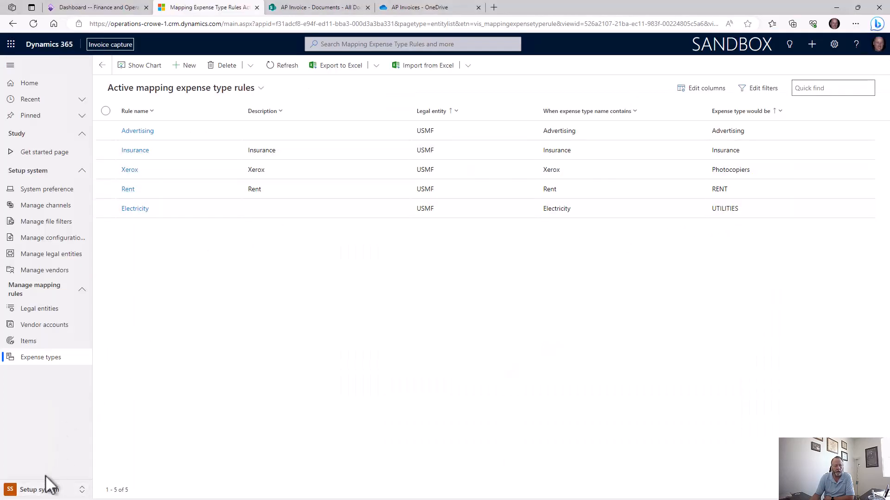
Change to the Manage invoices area and check the received files and captured invoices for the Lande Packaging invoice.
{"action": "left_click", "coordinate": [46, 489]}
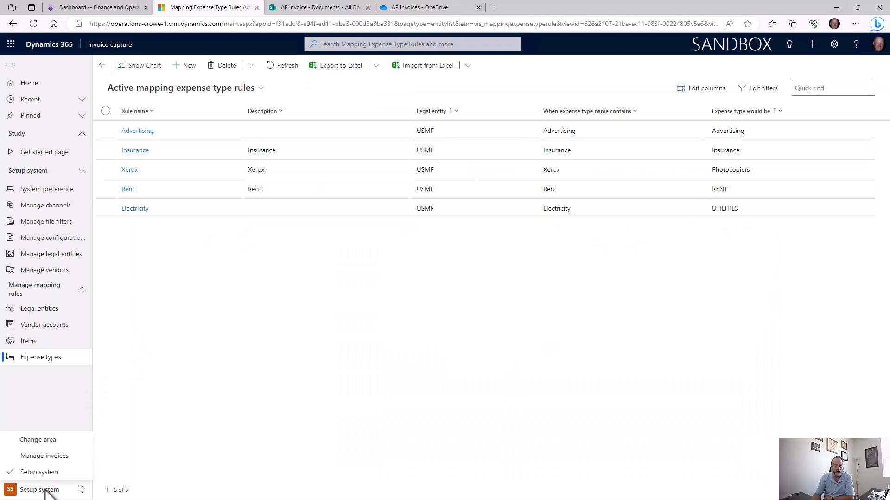
{"action": "left_click", "coordinate": [32, 456]}
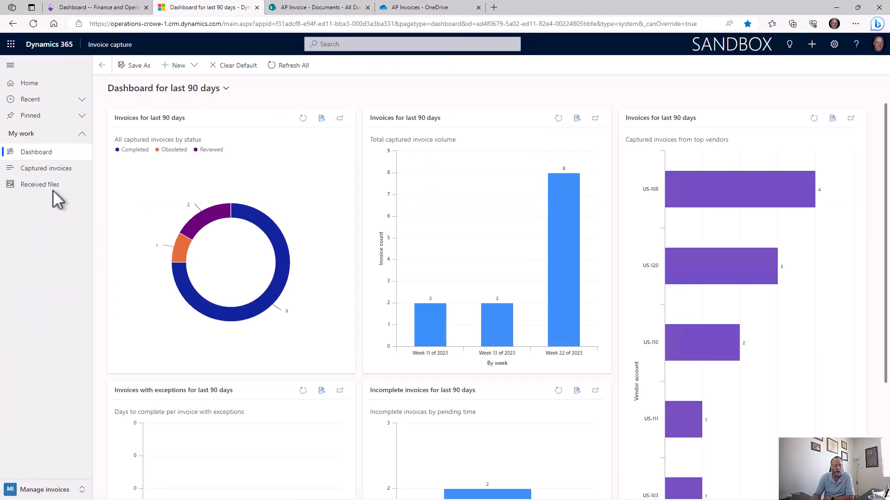
{"action": "left_click", "coordinate": [49, 187]}
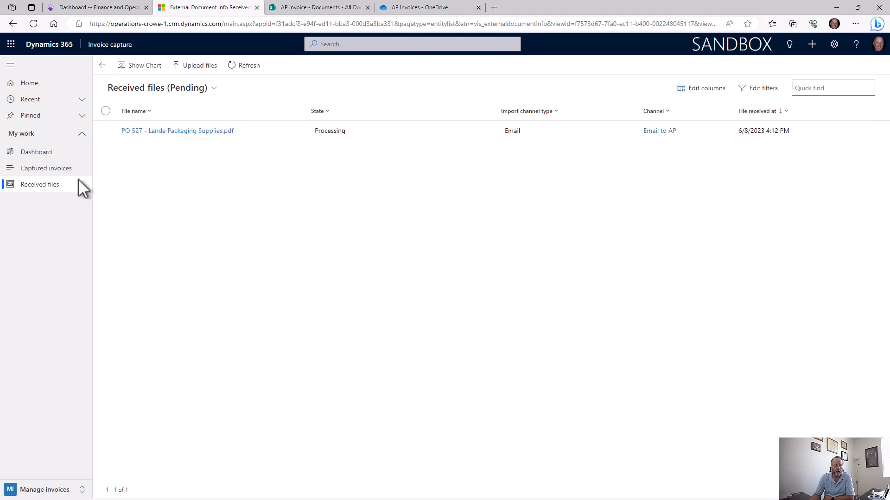
{"action": "left_click", "coordinate": [67, 171]}
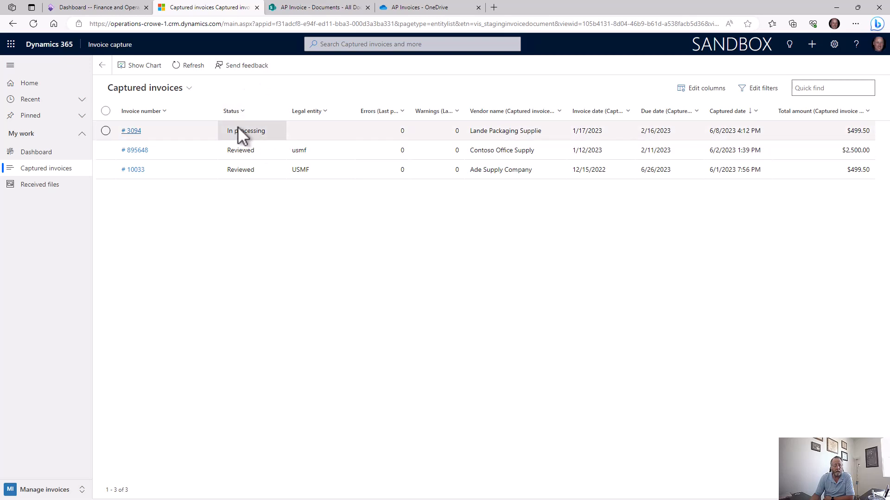
Upload the City Power Light Invoice June 2023 PDF from the desktop to the AP Invoices folder in OneDrive.
{"action": "mouse_move", "coordinate": [561, 9]}
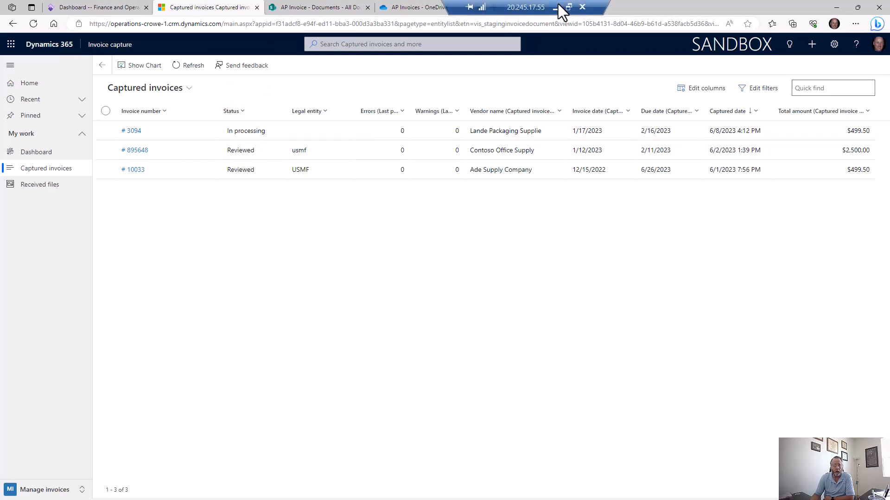
{"action": "left_click", "coordinate": [332, 9]}
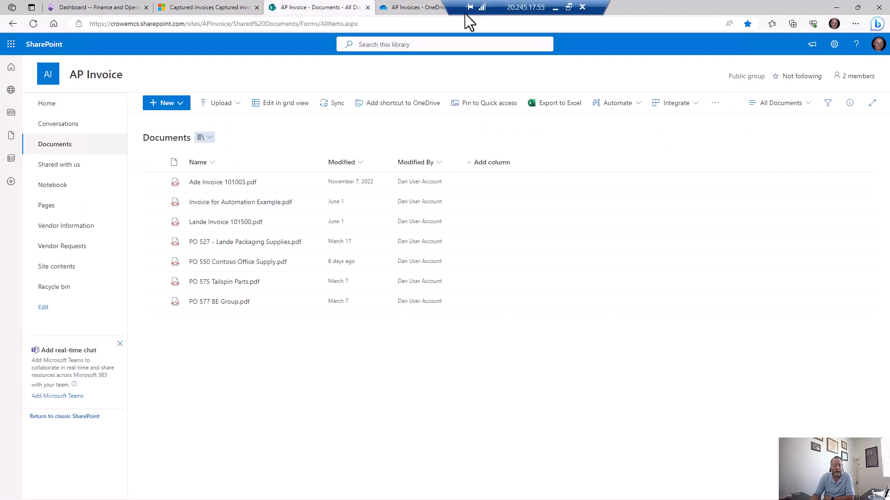
{"action": "left_click", "coordinate": [409, 7]}
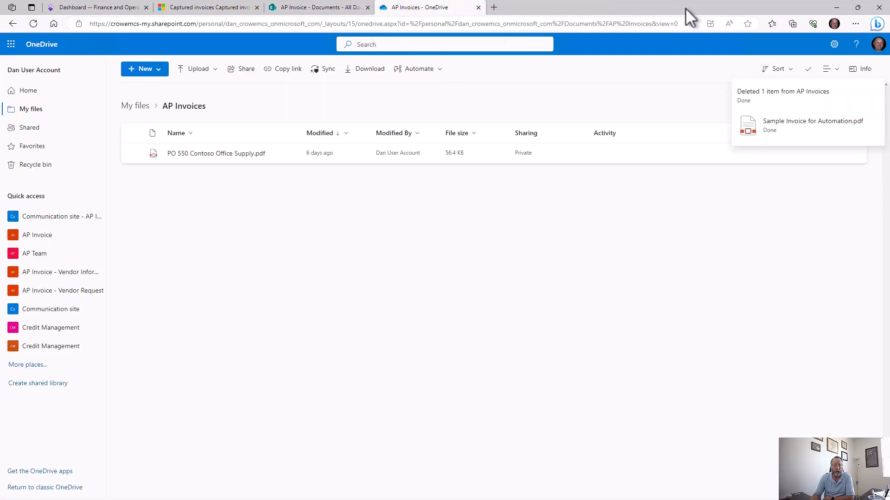
{"action": "left_click_drag", "start_coordinate": [699, 16], "coordinate": [685, 27]}
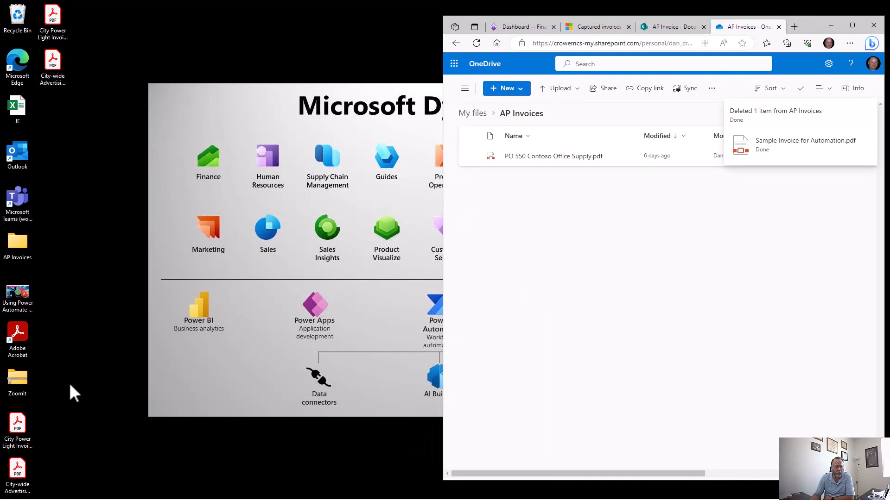
{"action": "left_click", "coordinate": [16, 421]}
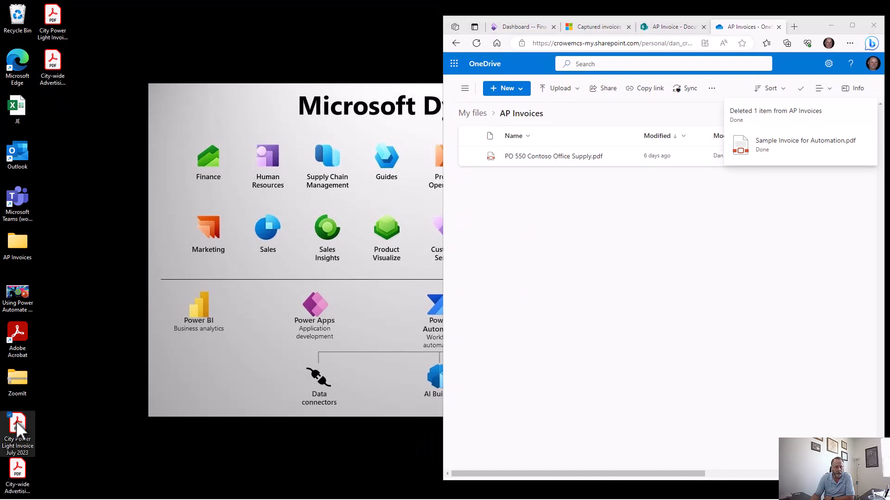
{"action": "left_click", "coordinate": [59, 14]}
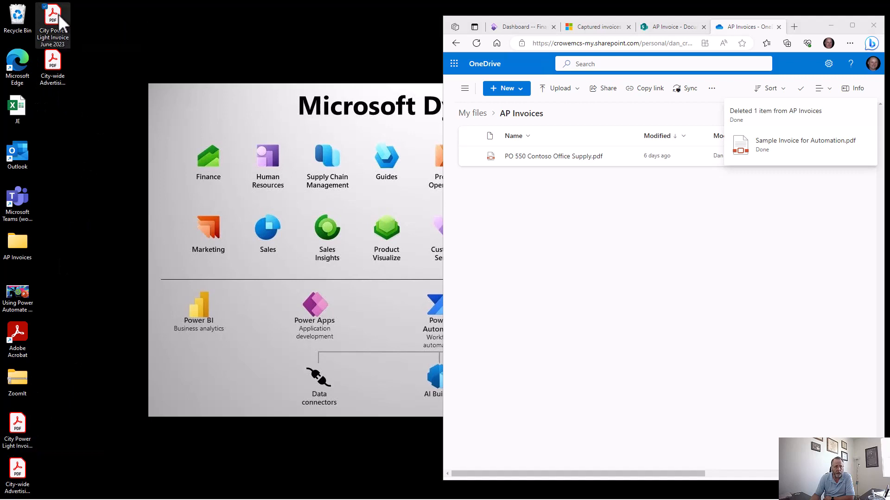
{"action": "left_click_drag", "start_coordinate": [58, 14], "coordinate": [645, 231]}
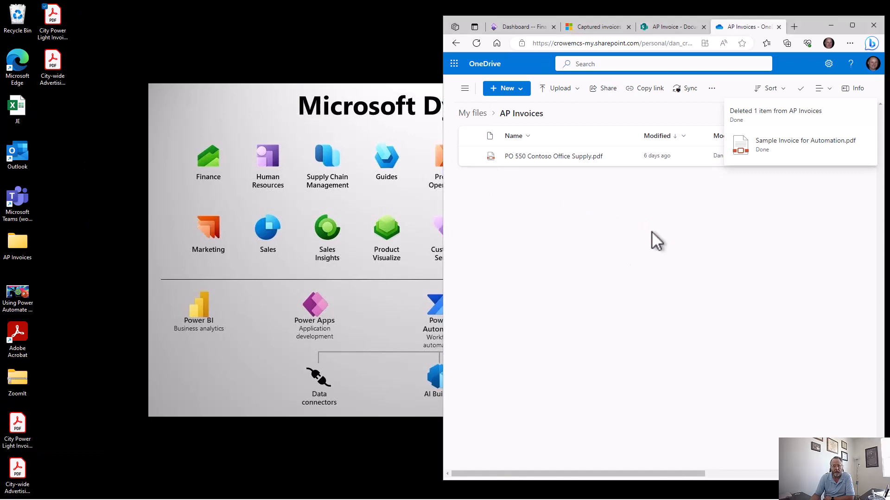
Upload City-wide Advertising June 2023.pdf from the desktop to the AP Invoice document library in SharePoint, and maximize the browser window.
{"action": "left_click", "coordinate": [686, 26]}
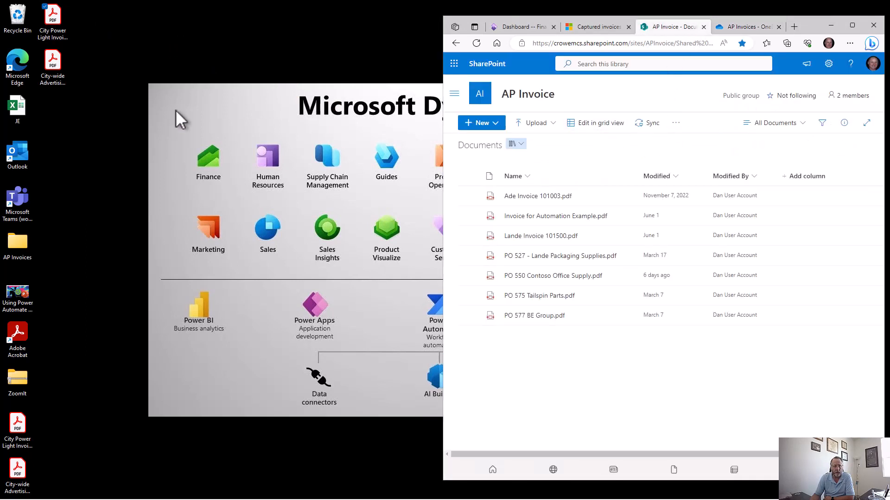
{"action": "left_click", "coordinate": [61, 63]}
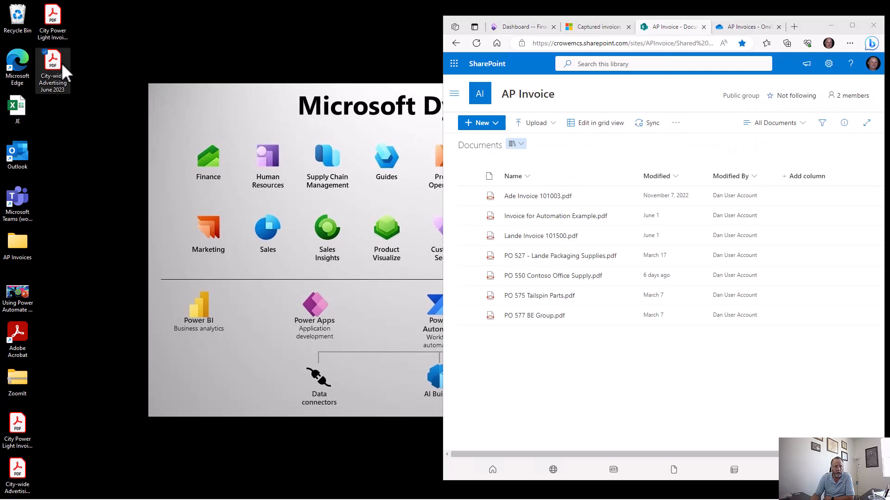
{"action": "left_click_drag", "start_coordinate": [60, 63], "coordinate": [604, 352]}
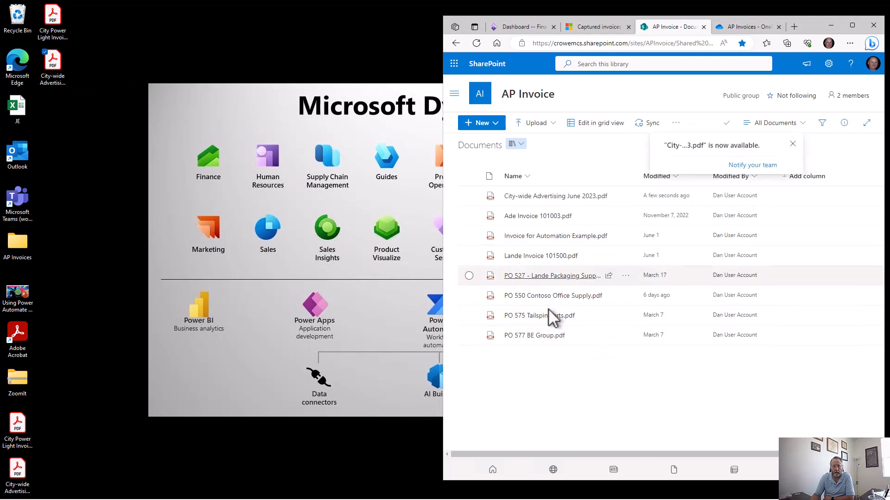
{"action": "left_click", "coordinate": [852, 25]}
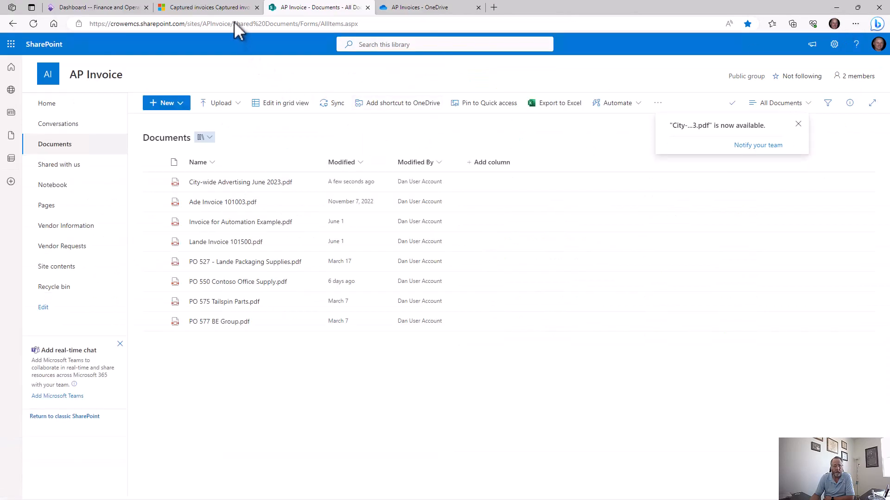
Return to Invoice capture, refresh the captured invoices, and show all received files instead of only the pending ones.
{"action": "left_click", "coordinate": [224, 11]}
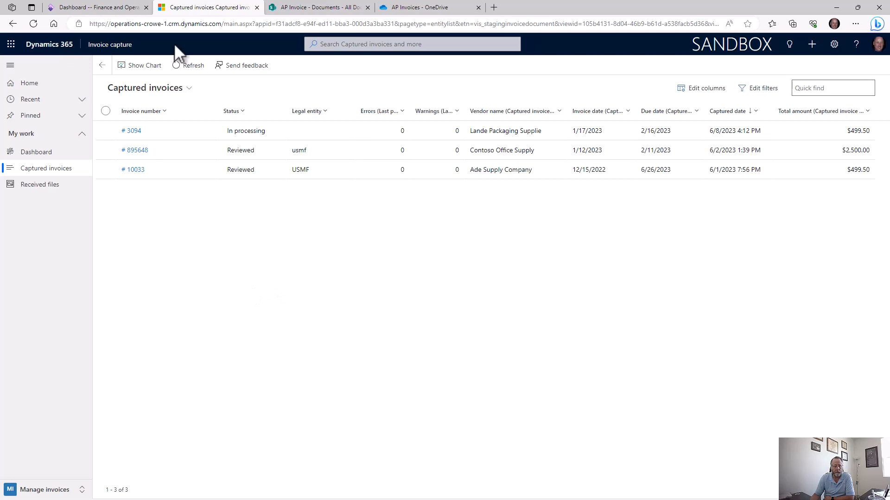
{"action": "left_click", "coordinate": [193, 65]}
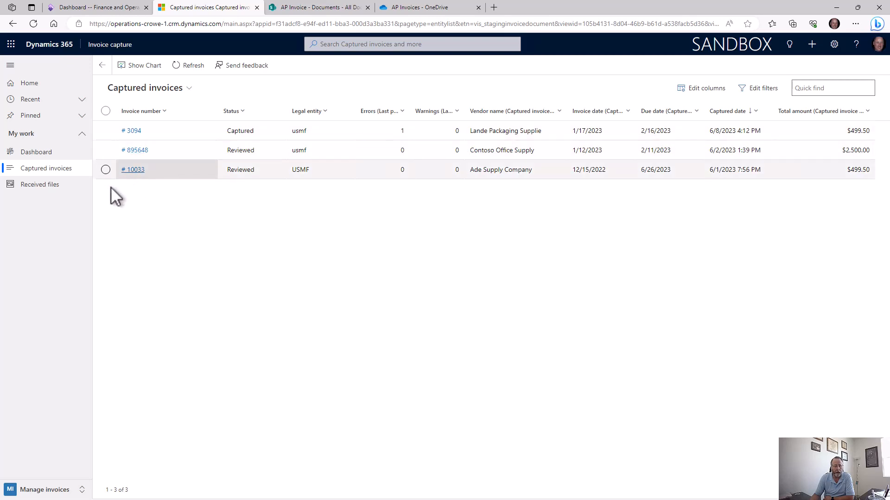
{"action": "left_click", "coordinate": [61, 186]}
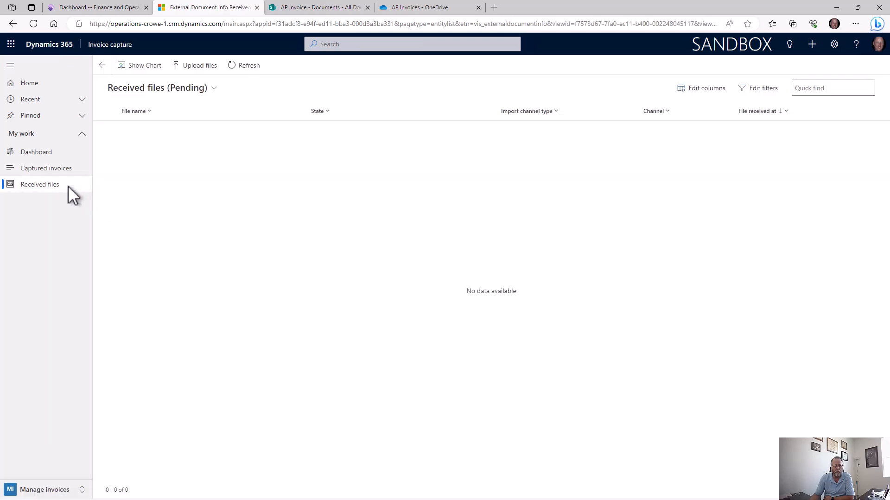
{"action": "left_click", "coordinate": [166, 87]}
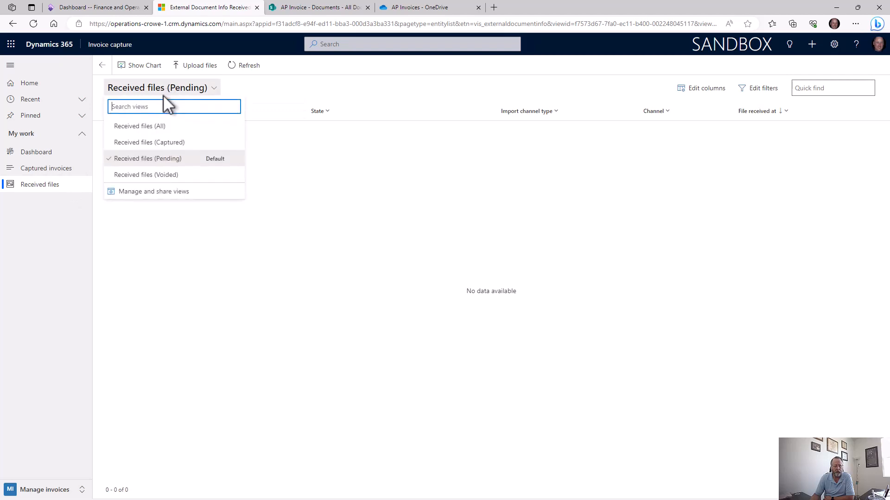
{"action": "left_click", "coordinate": [152, 129]}
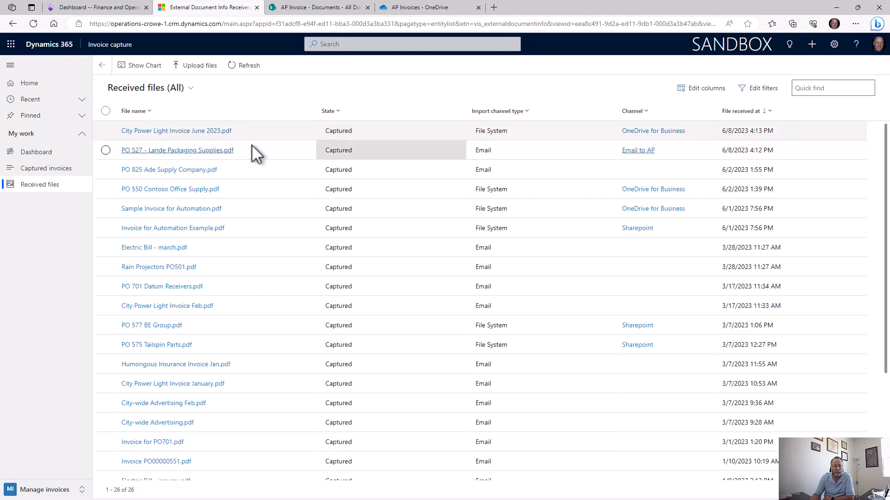
Go to the captured invoices and display them with the Captured invoices (All) view.
{"action": "left_click", "coordinate": [33, 169]}
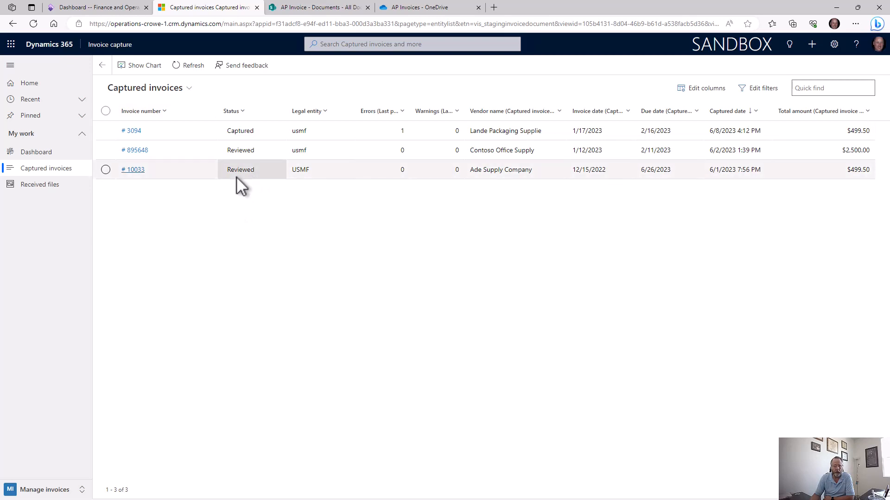
{"action": "left_click", "coordinate": [184, 91]}
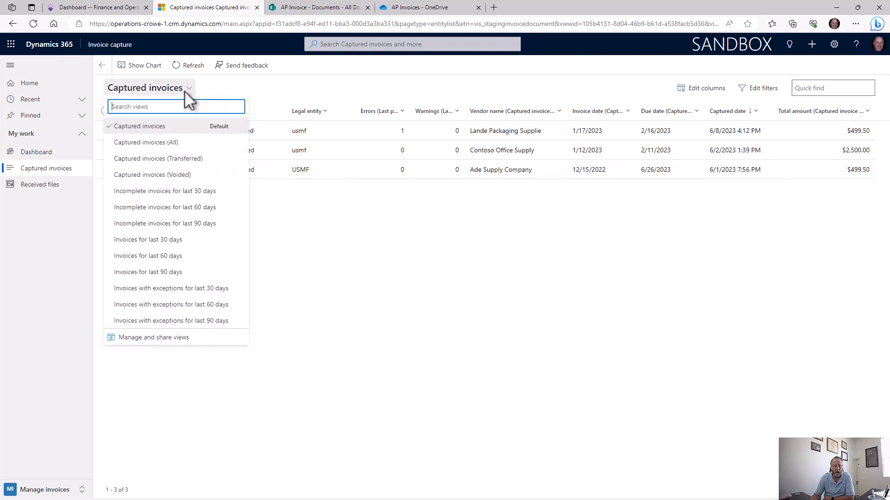
{"action": "left_click", "coordinate": [174, 142]}
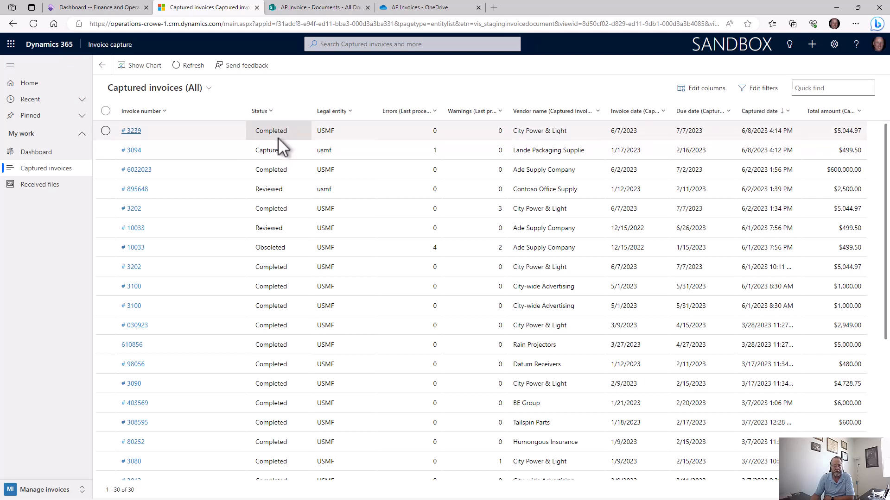
Switch to Finance and Operations, inspect the pending City Power & Light vendor invoice with its attachment, and return to the pending invoices list.
{"action": "left_click", "coordinate": [104, 9]}
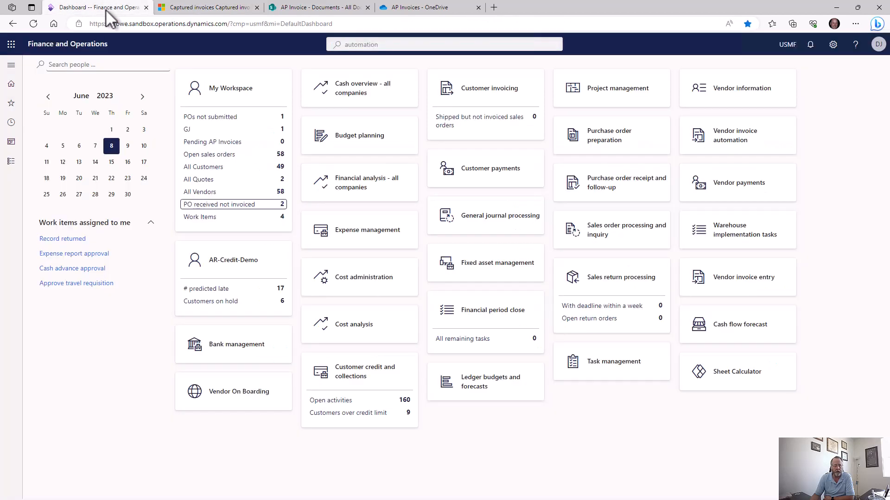
{"action": "left_click", "coordinate": [229, 141]}
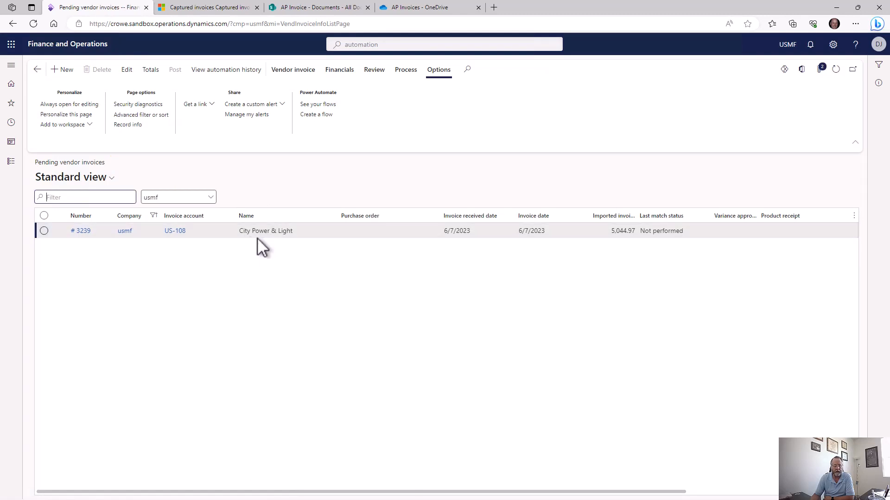
{"action": "left_click", "coordinate": [84, 228]}
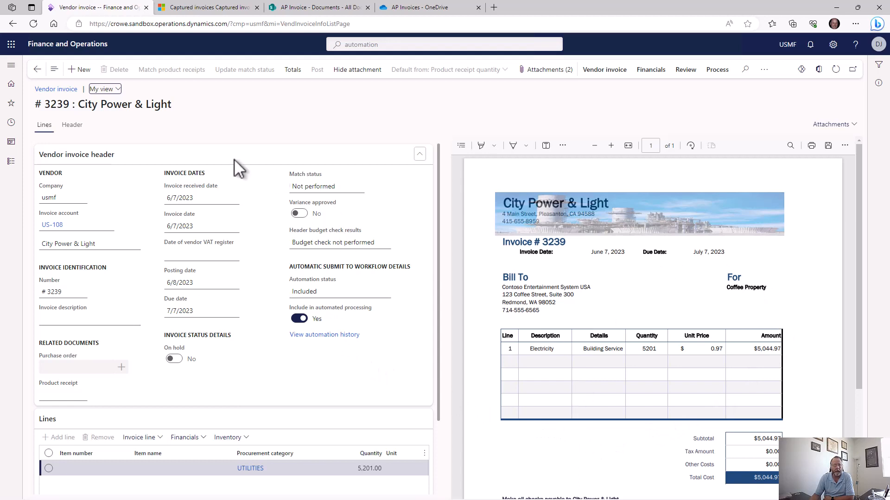
{"action": "left_click", "coordinate": [37, 68]}
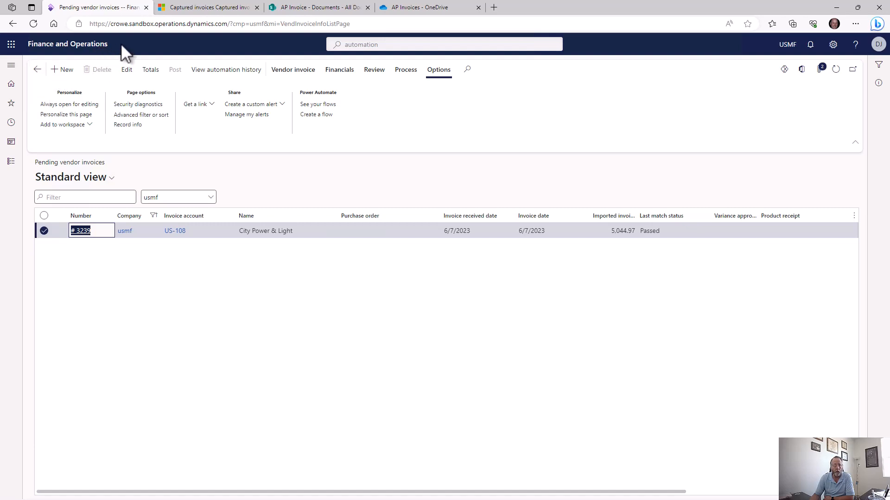
Return to Invoice capture, open the captured Lande Packaging invoice, and examine its error message and invoice line.
{"action": "left_click", "coordinate": [185, 8]}
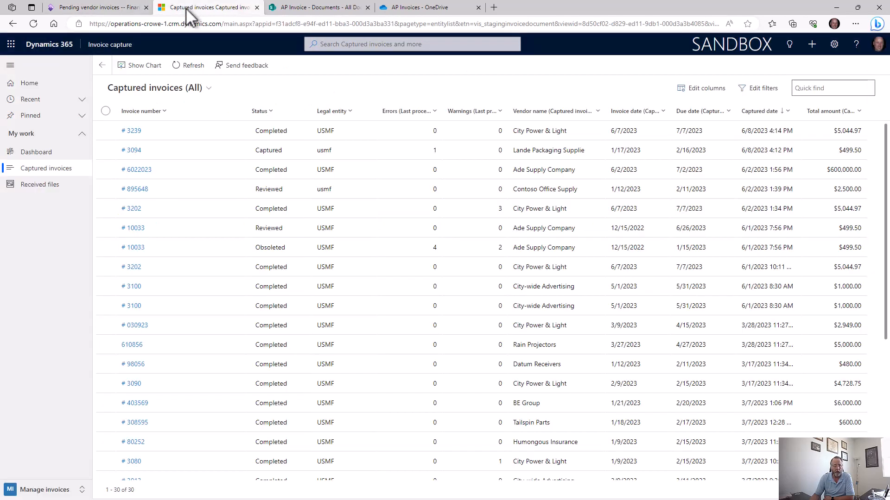
{"action": "left_click", "coordinate": [102, 67]}
{"action": "left_click", "coordinate": [51, 168]}
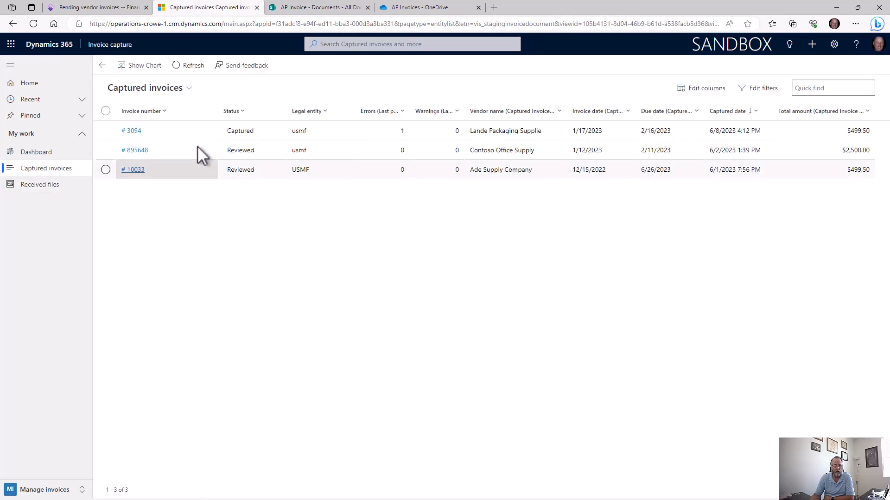
{"action": "left_click", "coordinate": [135, 132]}
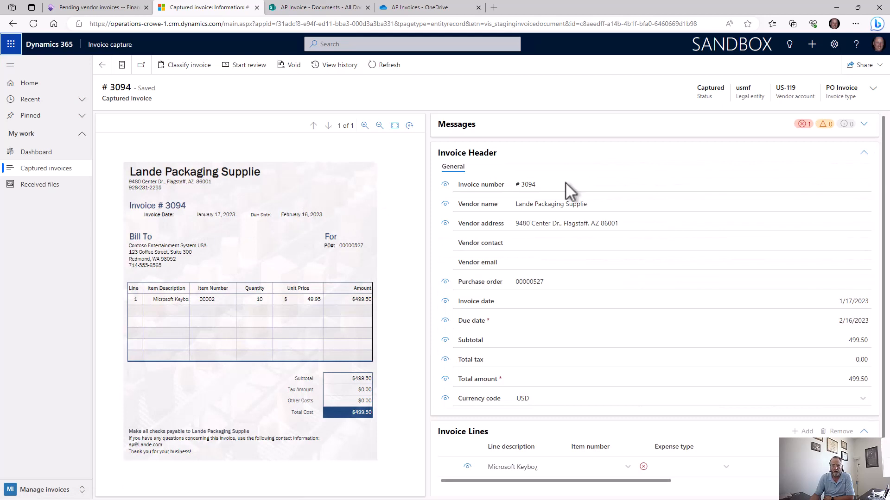
{"action": "left_click", "coordinate": [862, 124]}
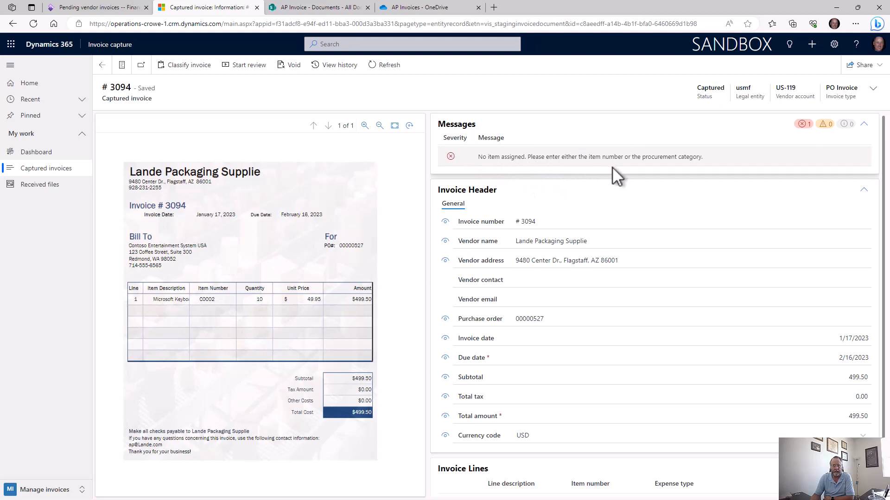
{"action": "scroll", "coordinate": [660, 292], "scroll_direction": "down", "scroll_amount": 1}
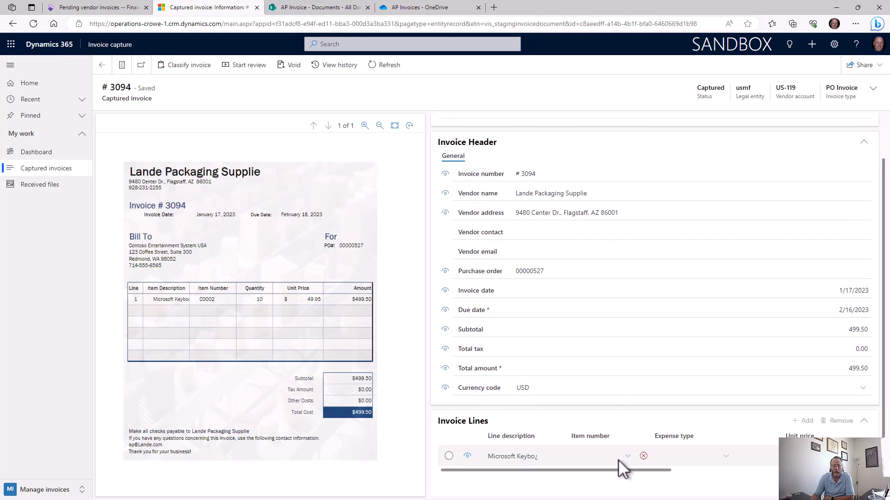
Review the Lande Packaging invoice, assign item C0002 - Microsoft Arc Keyboard to its line, complete the review, and transfer the invoice.
{"action": "left_click", "coordinate": [249, 65]}
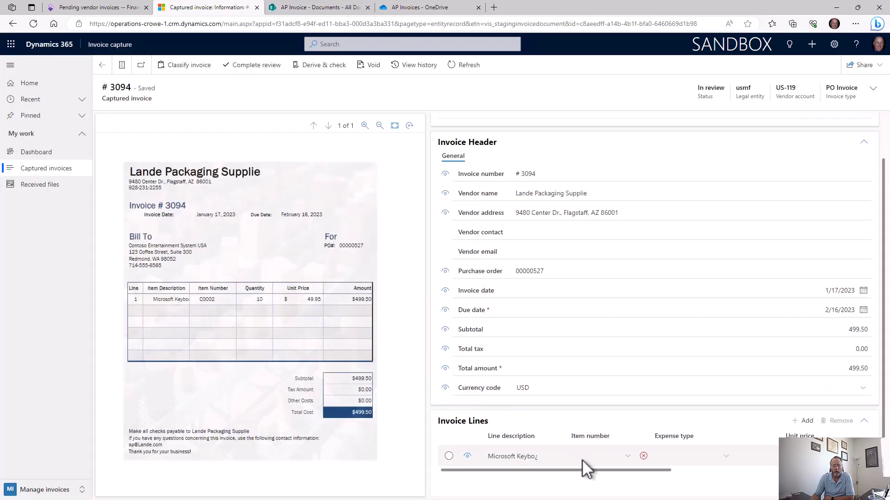
{"action": "left_click", "coordinate": [582, 458]}
{"action": "type", "text": "C000"}
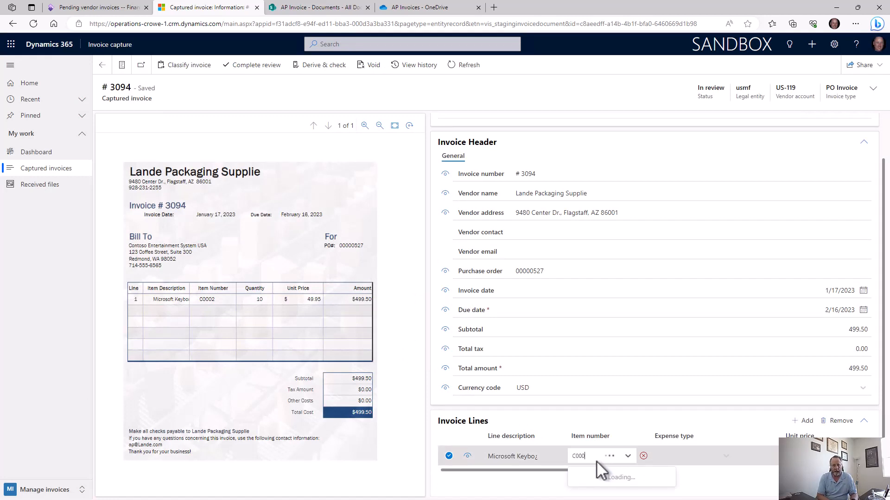
{"action": "type", "text": "2"}
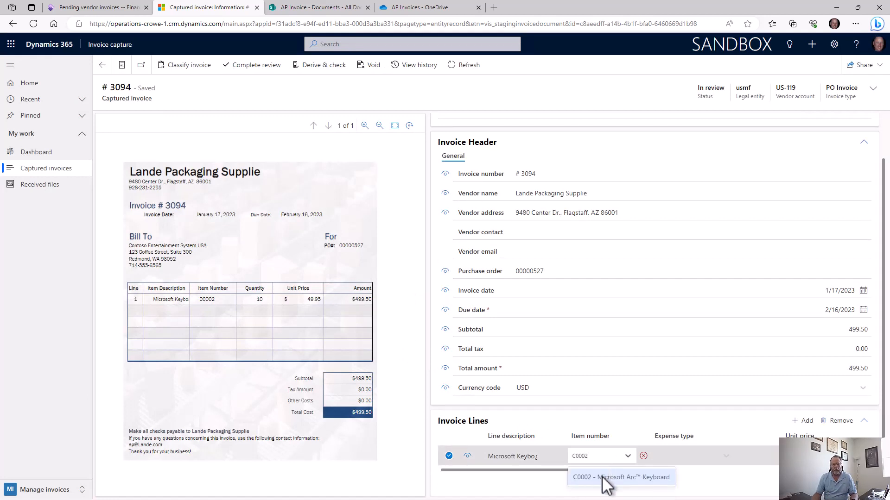
{"action": "left_click", "coordinate": [602, 480]}
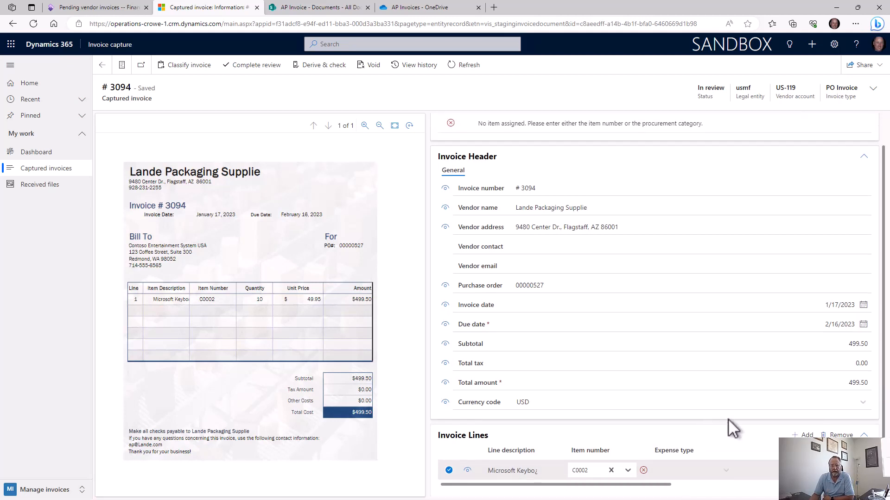
{"action": "scroll", "coordinate": [710, 411], "scroll_direction": "up", "scroll_amount": 1}
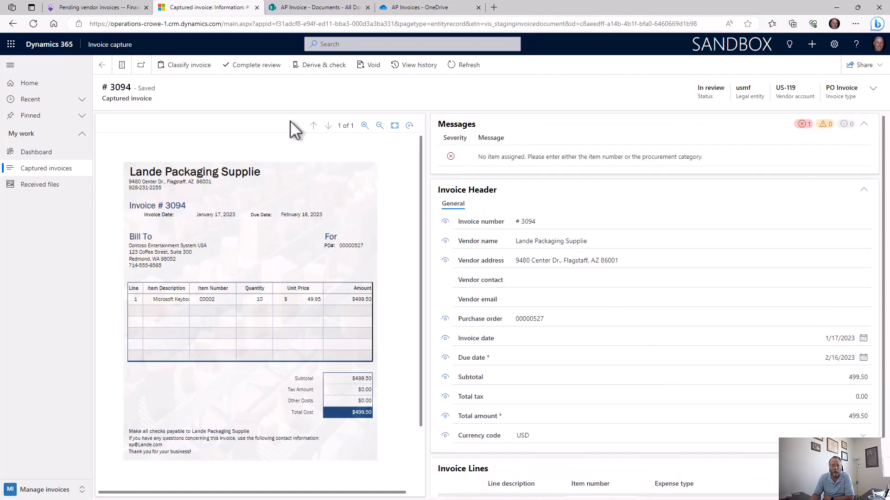
{"action": "left_click", "coordinate": [252, 68]}
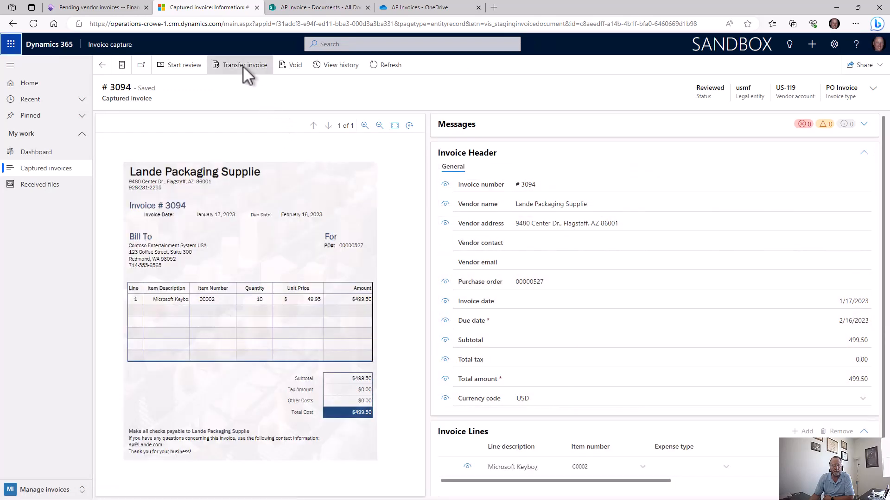
{"action": "left_click", "coordinate": [242, 70]}
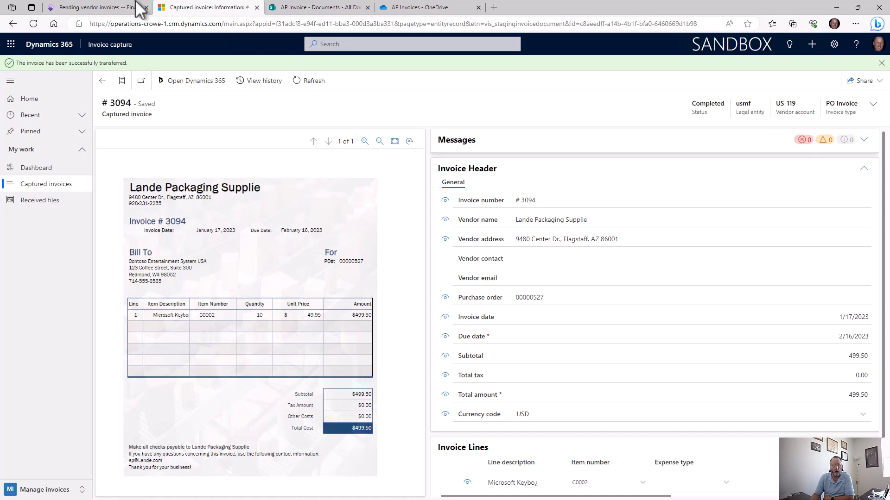
Switch to Finance and Operations, refresh the pending vendor invoices, inspect the Lande Packaging Supplies invoice, and return to the list.
{"action": "left_click", "coordinate": [116, 14]}
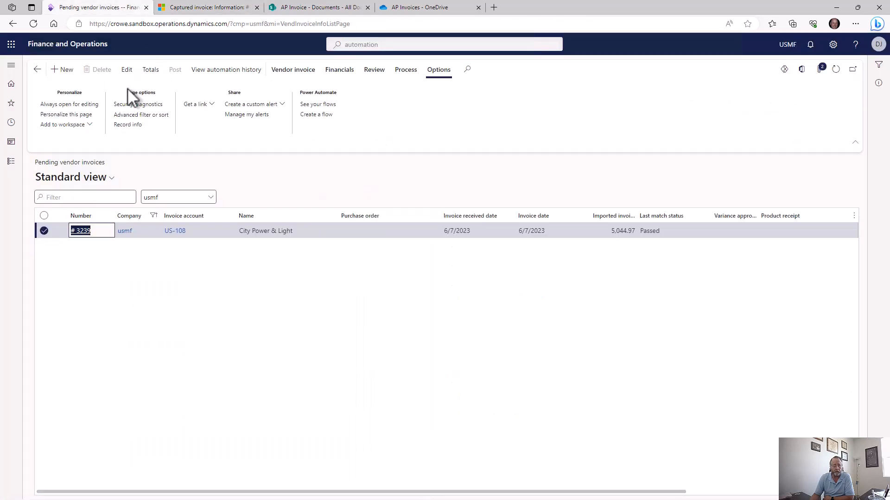
{"action": "left_click", "coordinate": [838, 74]}
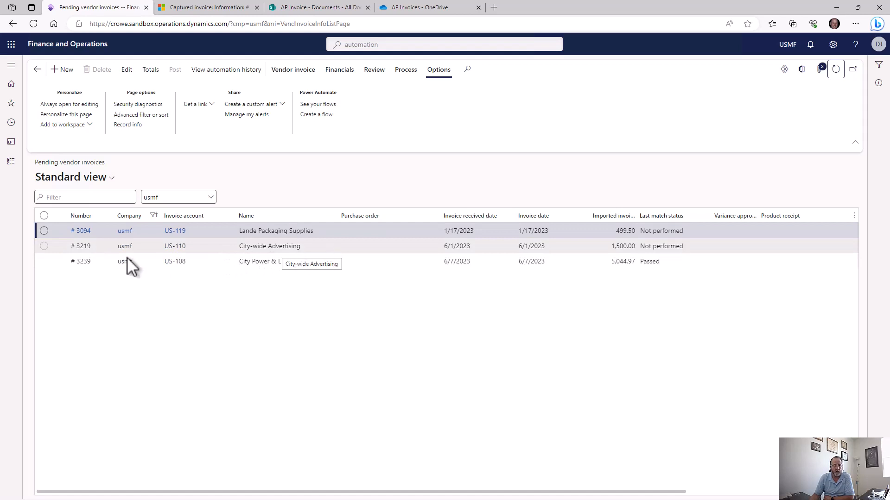
{"action": "left_click", "coordinate": [83, 231]}
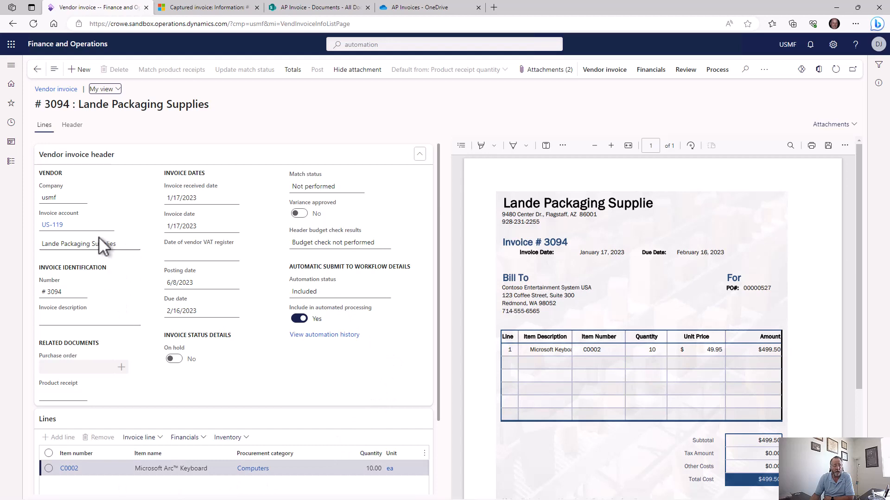
{"action": "left_click", "coordinate": [37, 69]}
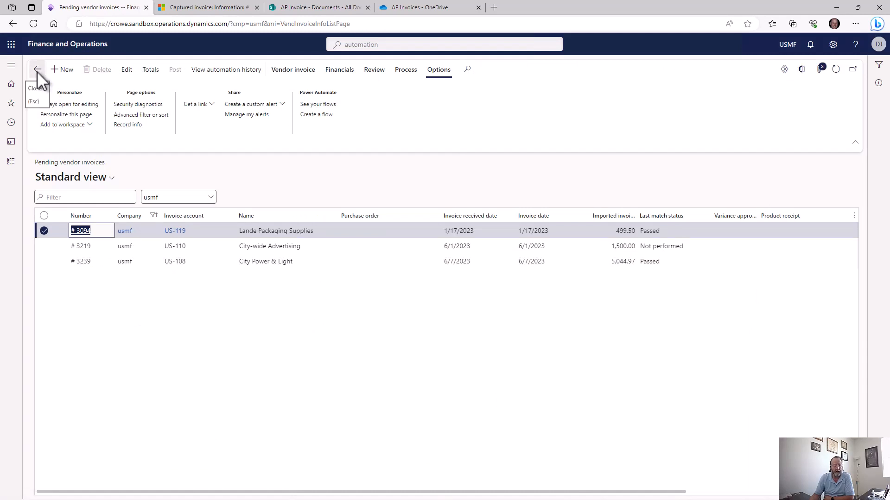
Return to Invoice capture, check the captured invoices, and display the received files with the Received files (All) view.
{"action": "left_click", "coordinate": [214, 10]}
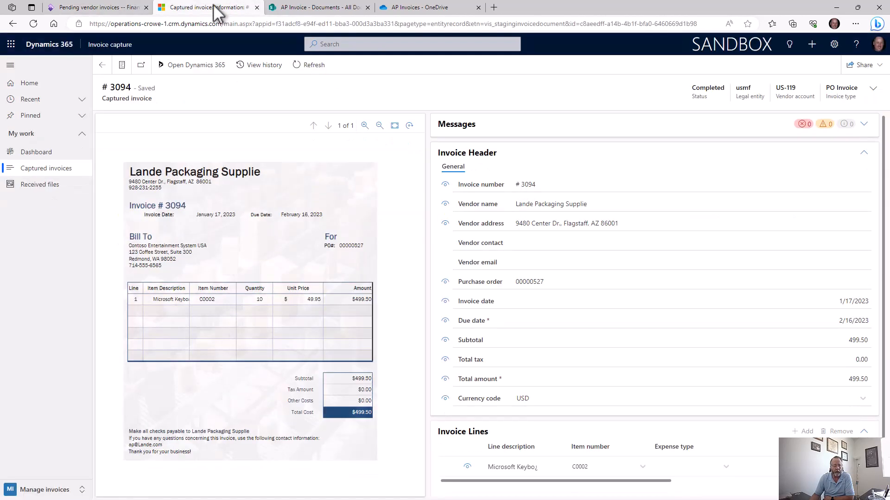
{"action": "left_click", "coordinate": [63, 173]}
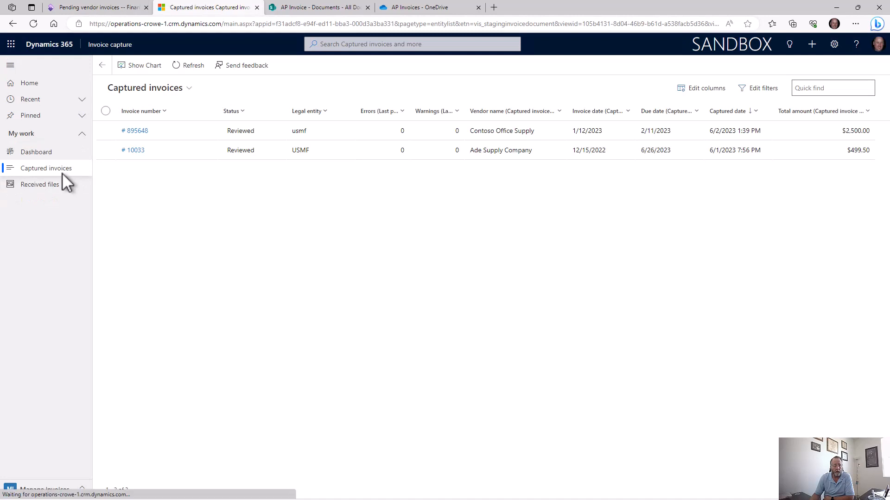
{"action": "left_click", "coordinate": [38, 186]}
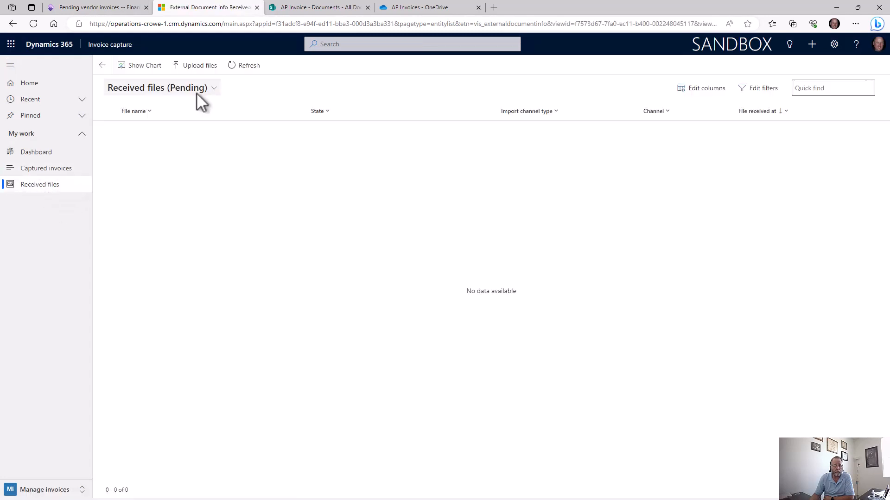
{"action": "left_click", "coordinate": [196, 92]}
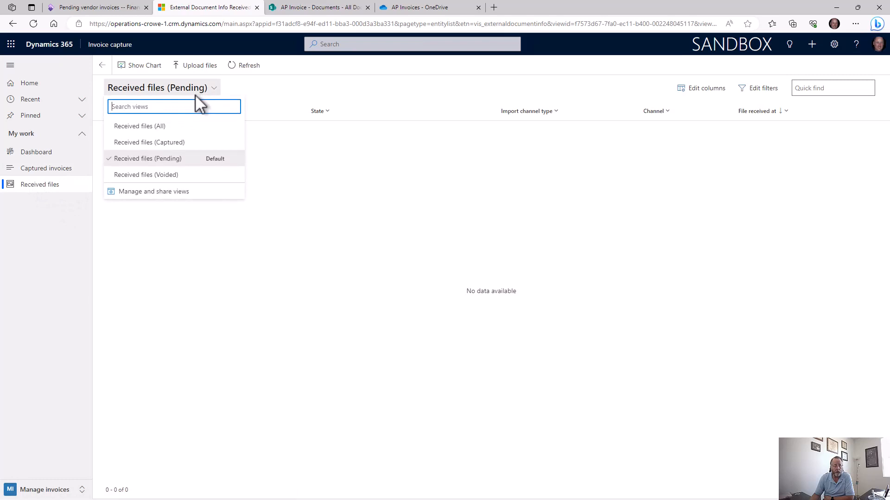
{"action": "left_click", "coordinate": [173, 129]}
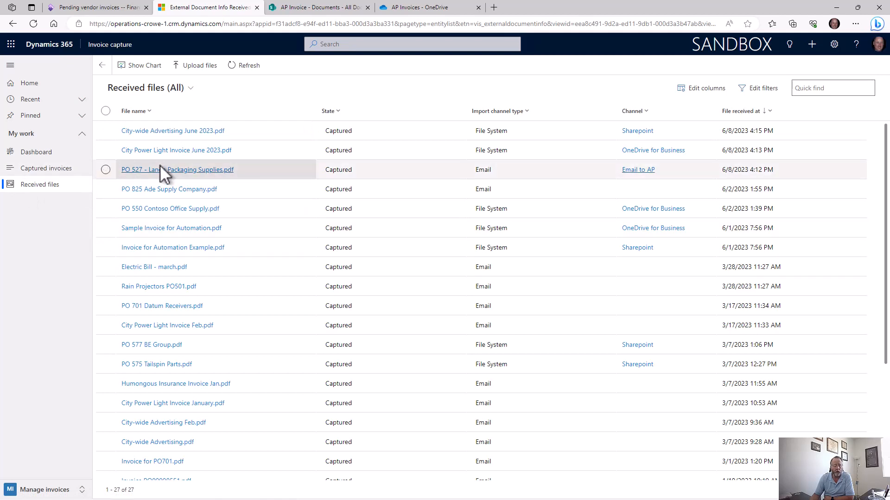
Display the captured invoices with the Captured invoices (Transferred) view, and switch to the Finance and Operations dashboard.
{"action": "left_click", "coordinate": [54, 170]}
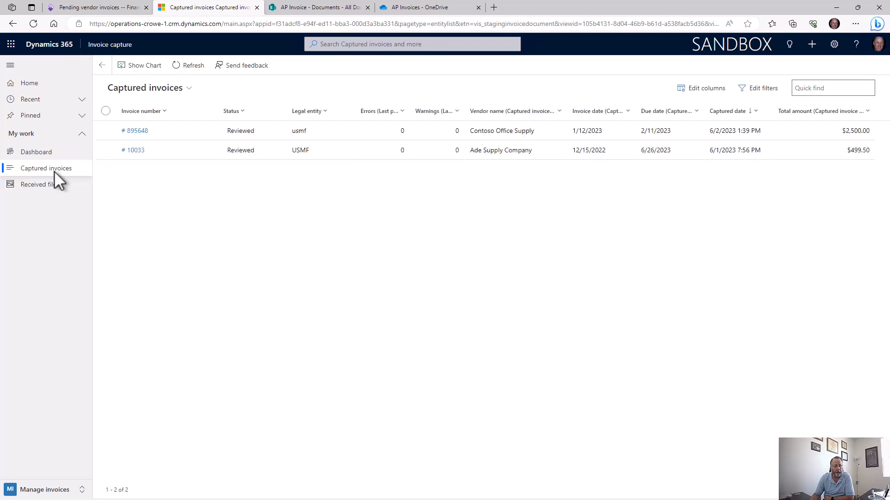
{"action": "left_click", "coordinate": [178, 88]}
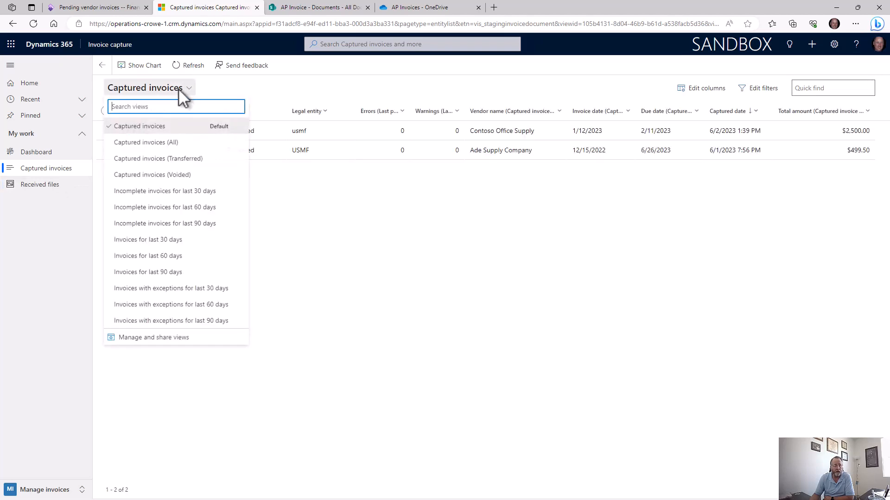
{"action": "left_click", "coordinate": [170, 158]}
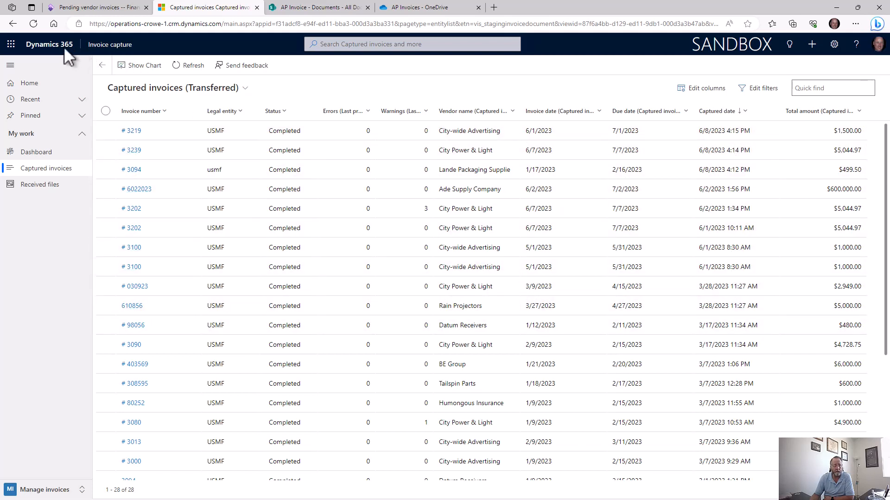
{"action": "left_click", "coordinate": [105, 47]}
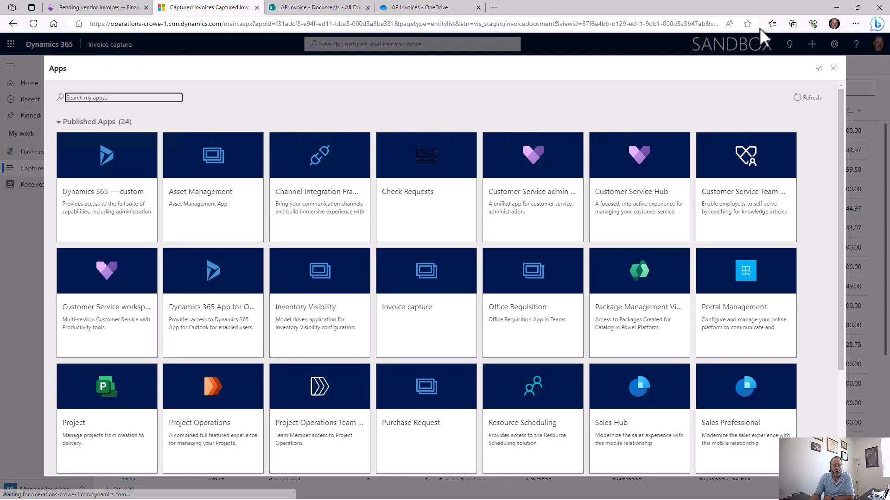
{"action": "left_click", "coordinate": [833, 68]}
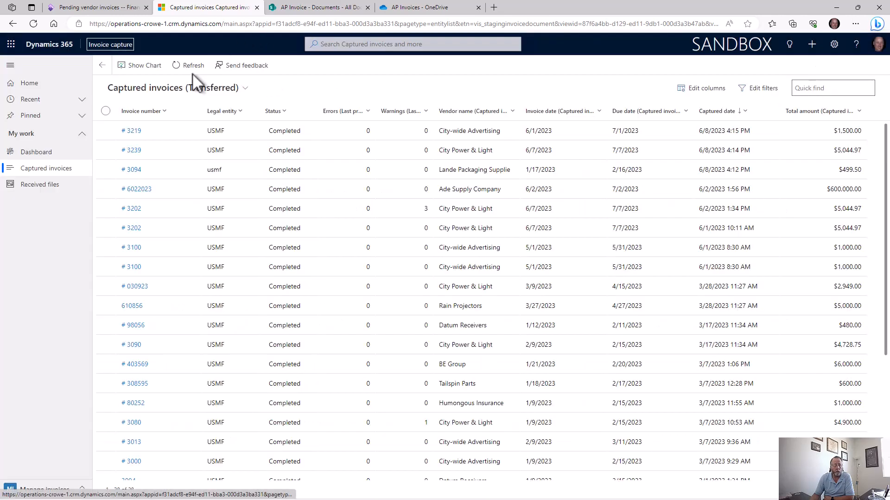
{"action": "left_click", "coordinate": [105, 12]}
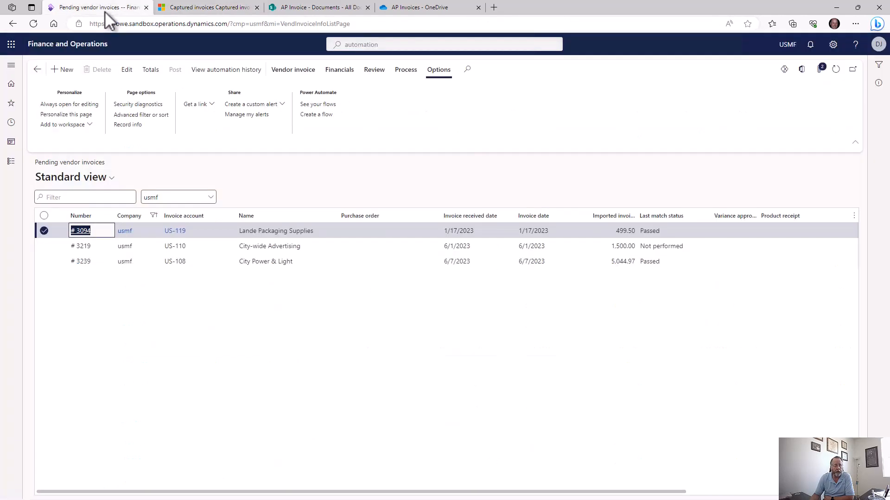
{"action": "left_click", "coordinate": [88, 51]}
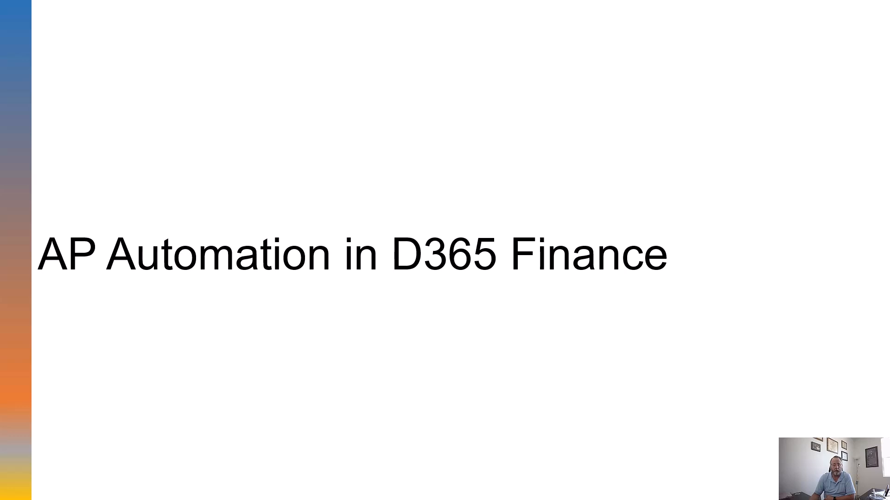
{"action": "key", "text": "Right"}
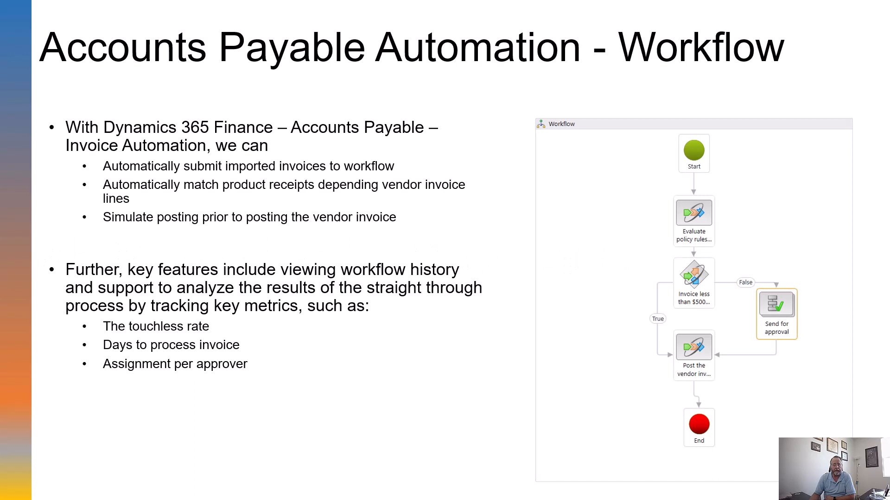
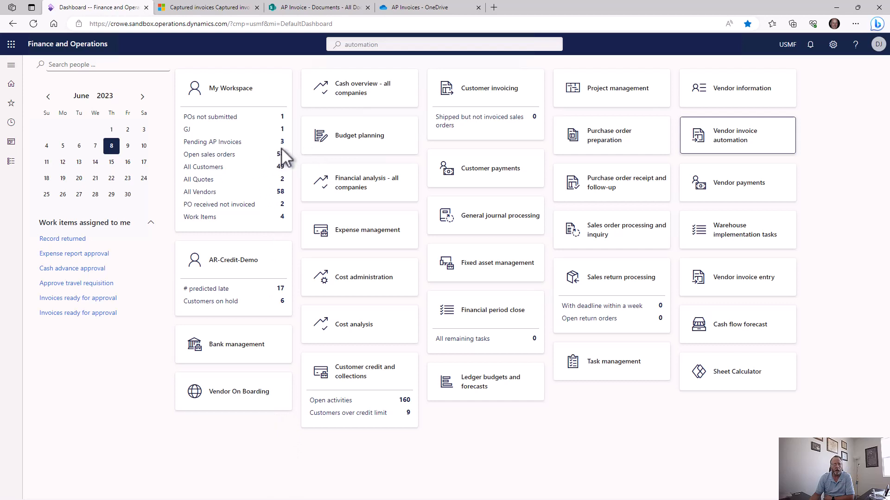
Open the Vendor invoice automation workspace, list its pending vendor invoices not yet invoiced, and return to the dashboard.
{"action": "left_click", "coordinate": [742, 142]}
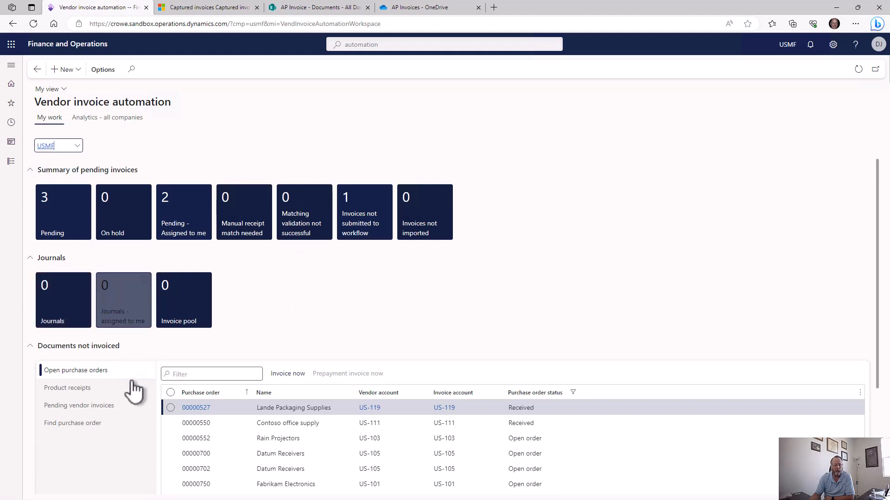
{"action": "left_click", "coordinate": [104, 408]}
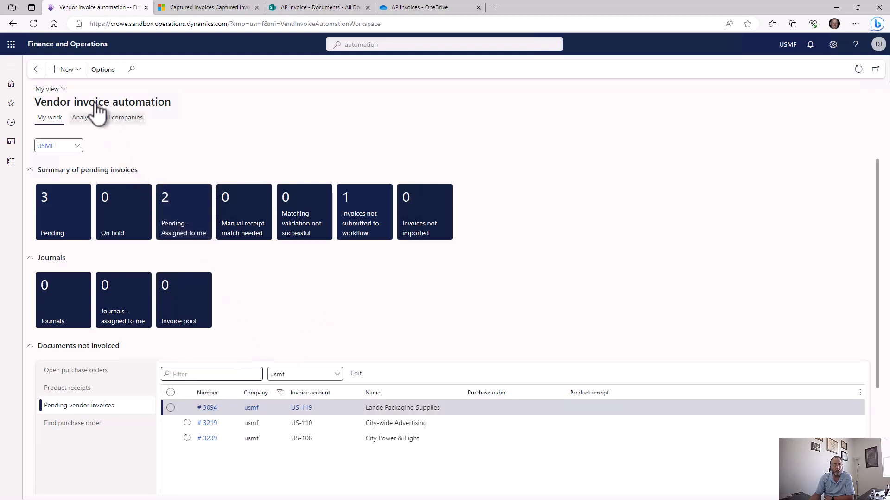
{"action": "left_click", "coordinate": [74, 47]}
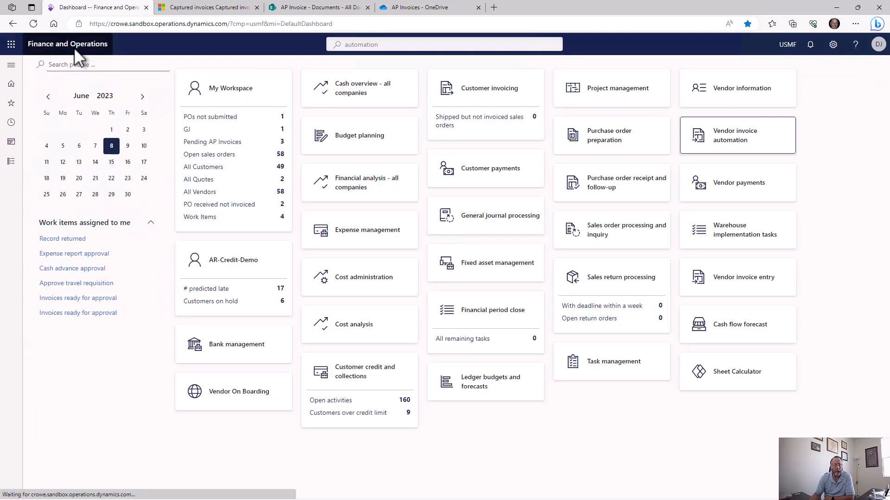
Open the Vendor invoice workflow from the Accounts payable workflows in the workflow editor, signing in with the existing account.
{"action": "left_click", "coordinate": [11, 167]}
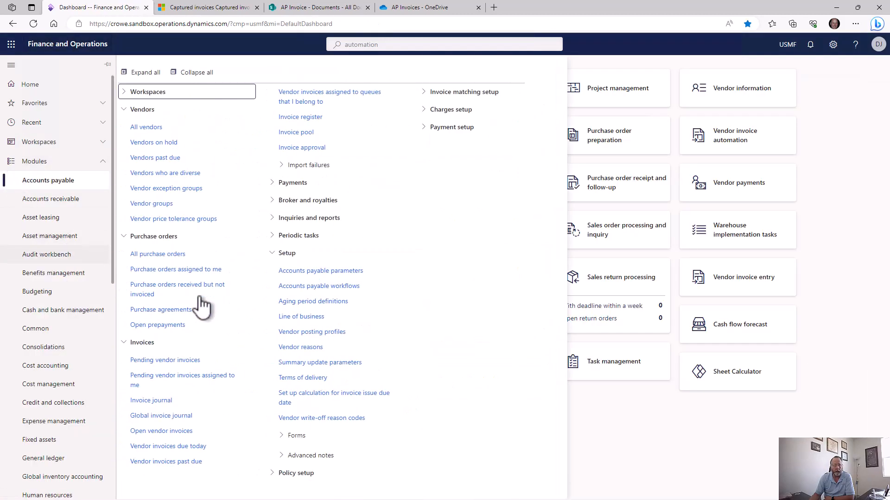
{"action": "left_click", "coordinate": [313, 287]}
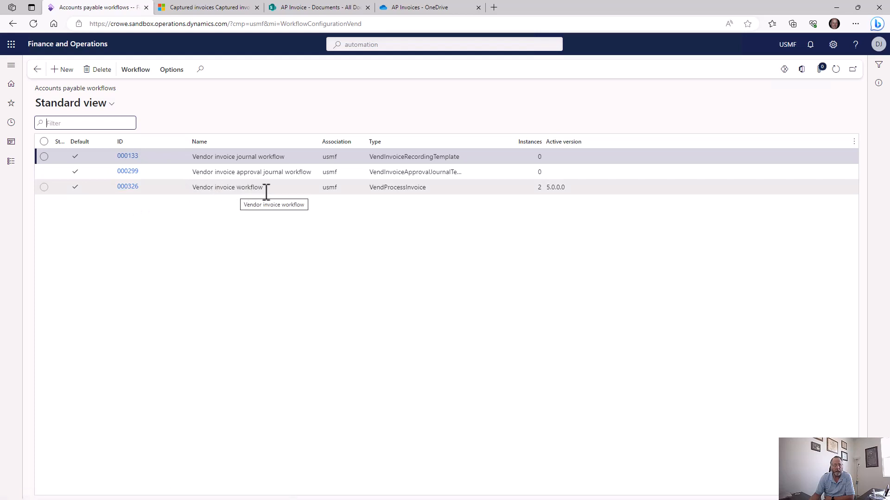
{"action": "left_click", "coordinate": [130, 193]}
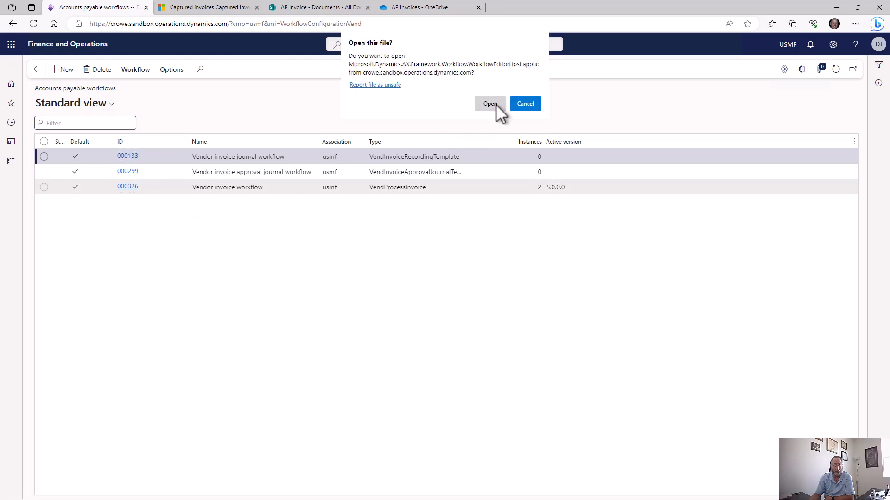
{"action": "left_click", "coordinate": [496, 104]}
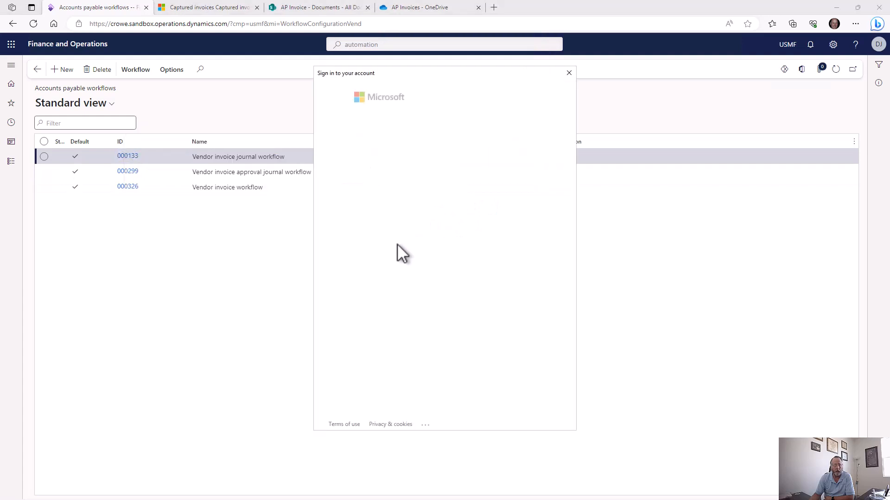
{"action": "left_click", "coordinate": [401, 156]}
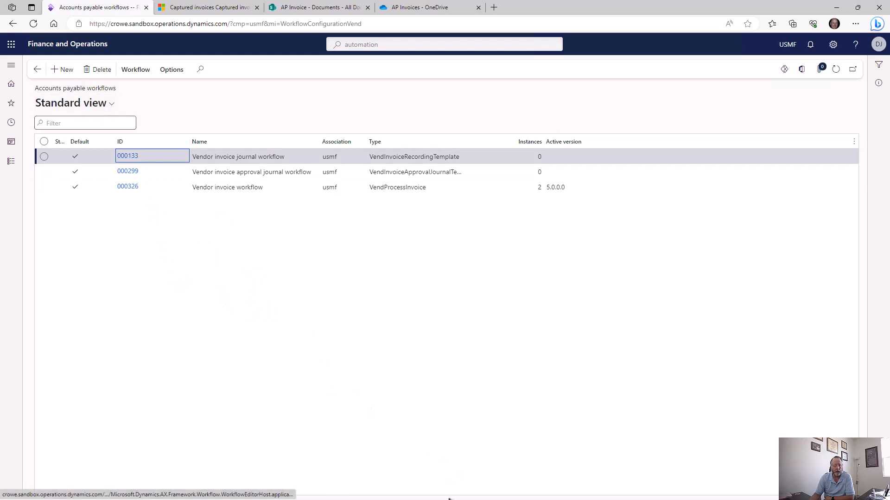
Bring up the workflow editor at full size and examine the vendor invoice workflow's flow and available workflow elements.
{"action": "mouse_move", "coordinate": [444, 493]}
{"action": "left_click", "coordinate": [551, 490]}
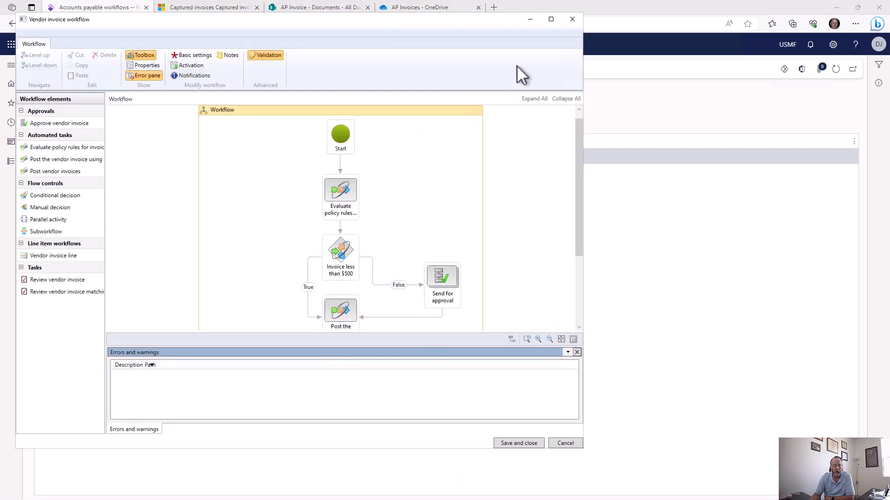
{"action": "left_click", "coordinate": [551, 20]}
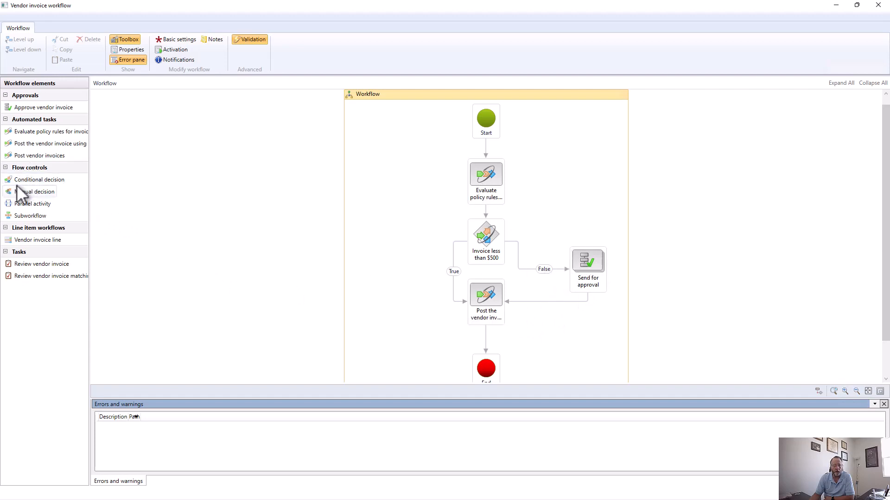
{"action": "left_click_drag", "start_coordinate": [21, 192], "coordinate": [32, 223]}
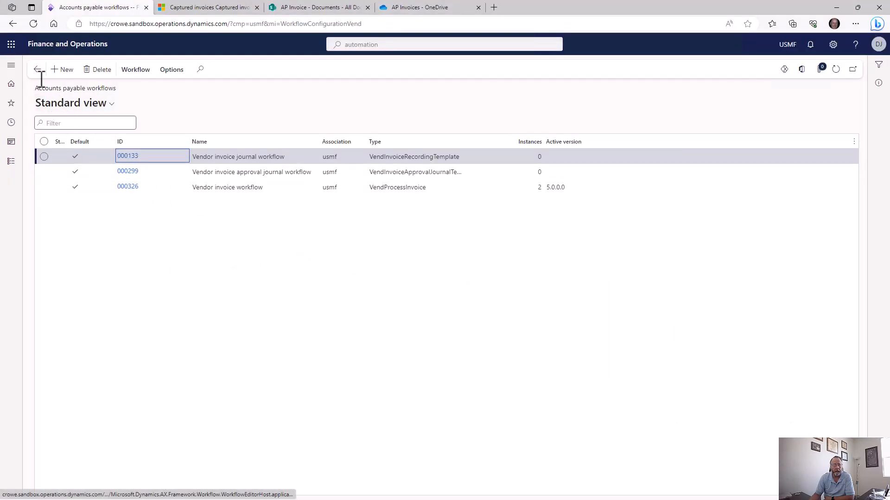
Open the Accounts payable parameters and review the Invoice validation and Vendor invoice automation settings.
{"action": "left_click", "coordinate": [11, 161]}
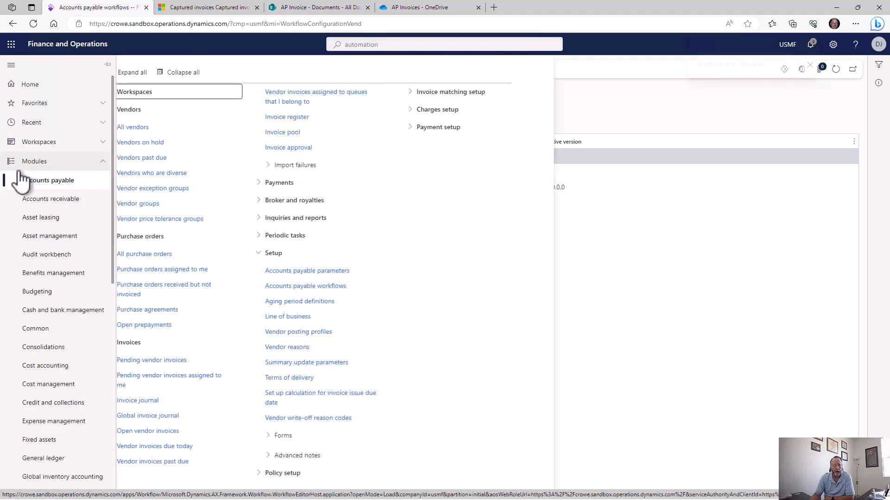
{"action": "left_click", "coordinate": [317, 275]}
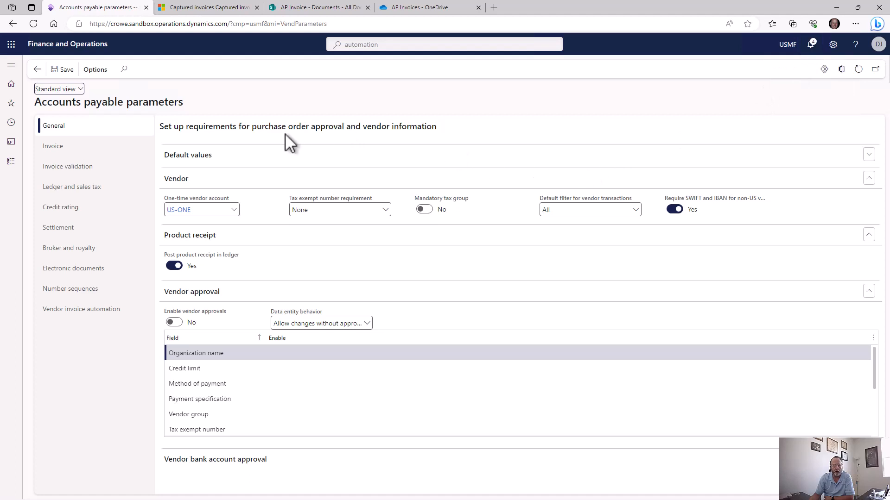
{"action": "left_click", "coordinate": [83, 179]}
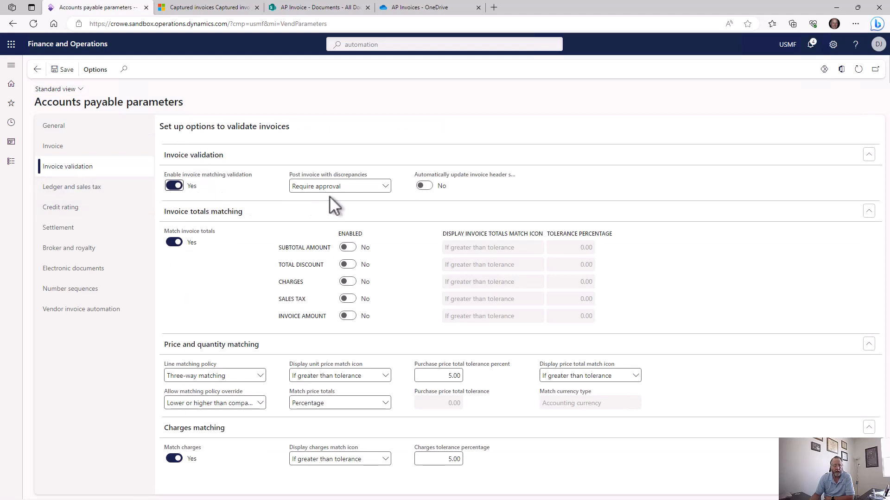
{"action": "mouse_move", "coordinate": [310, 188]}
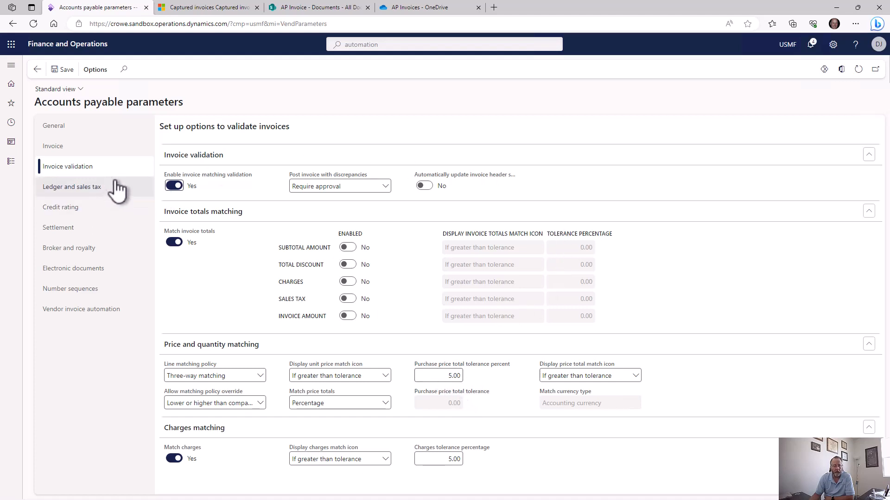
{"action": "left_click", "coordinate": [117, 311]}
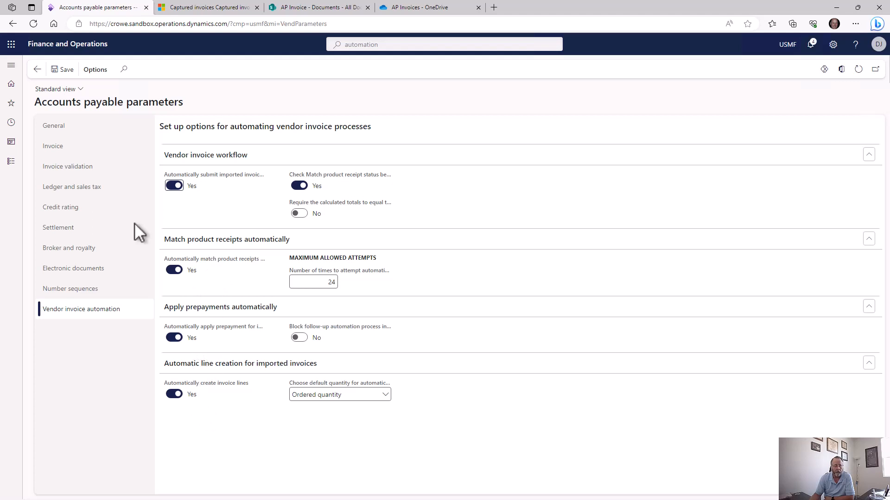
Find the System administration Process automations page through the automation search and display its background processes.
{"action": "left_click", "coordinate": [56, 45]}
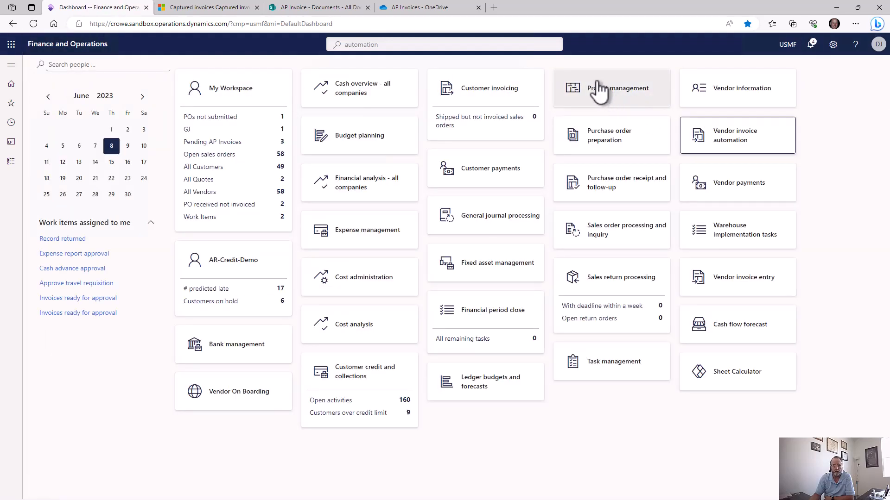
{"action": "left_click", "coordinate": [436, 45]}
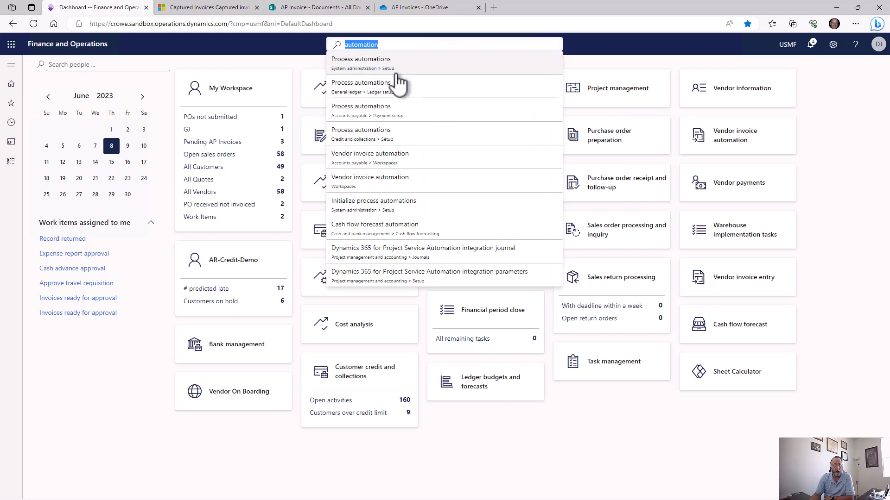
{"action": "left_click", "coordinate": [370, 66]}
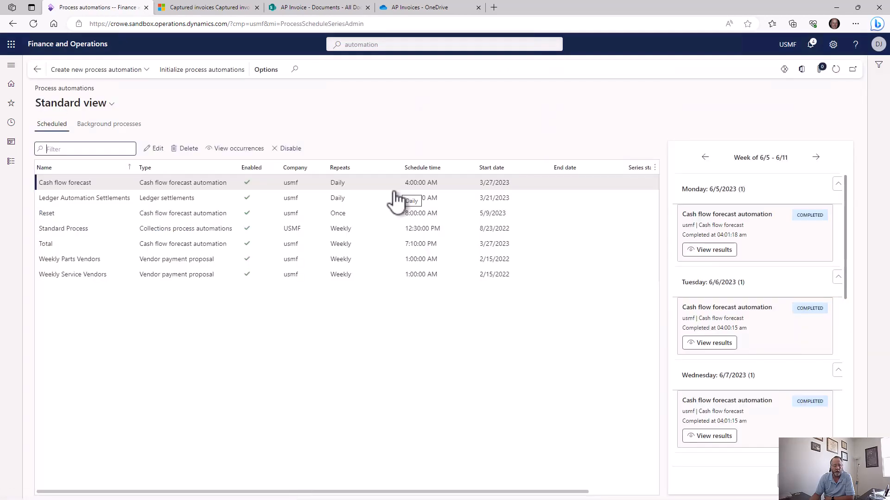
{"action": "left_click", "coordinate": [125, 131]}
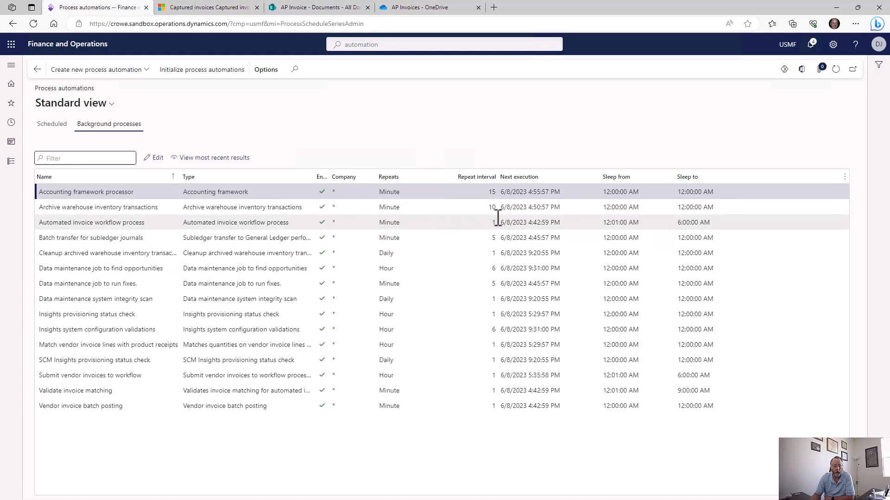
View the most recent results of the Automated invoice workflow process, and close them.
{"action": "left_click", "coordinate": [275, 224]}
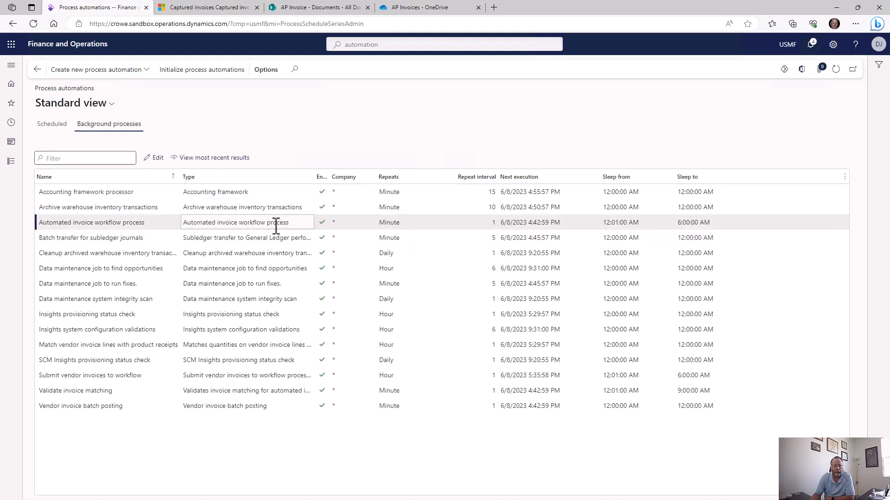
{"action": "left_click", "coordinate": [226, 162]}
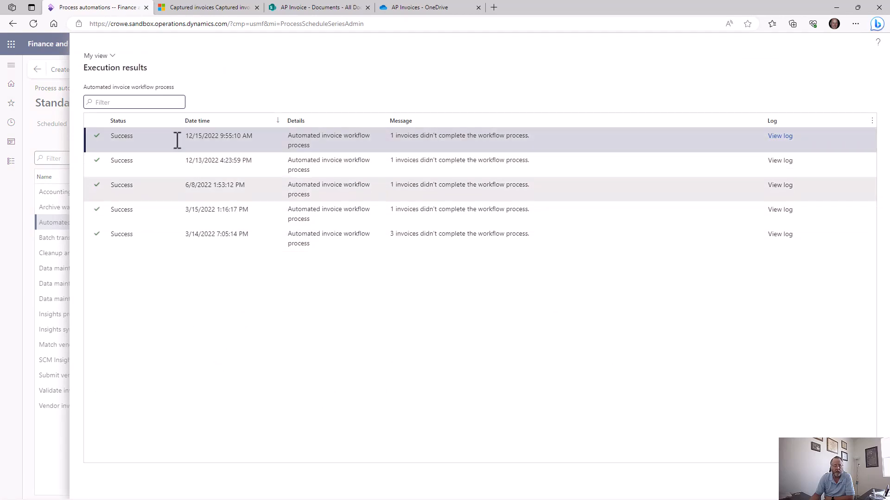
{"action": "key", "text": "Escape"}
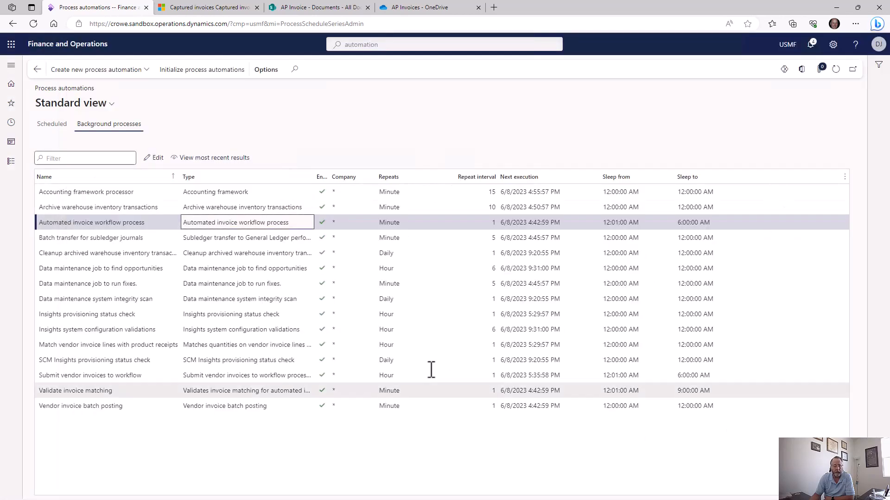
View the most recent results of Submit vendor invoices to workflow, and open the log of the latest # 3094 submission.
{"action": "left_click", "coordinate": [258, 376]}
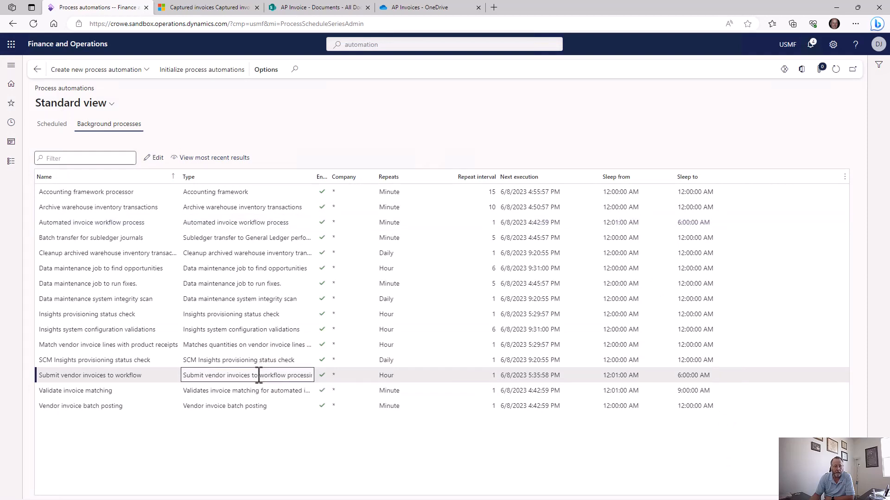
{"action": "left_click", "coordinate": [228, 159]}
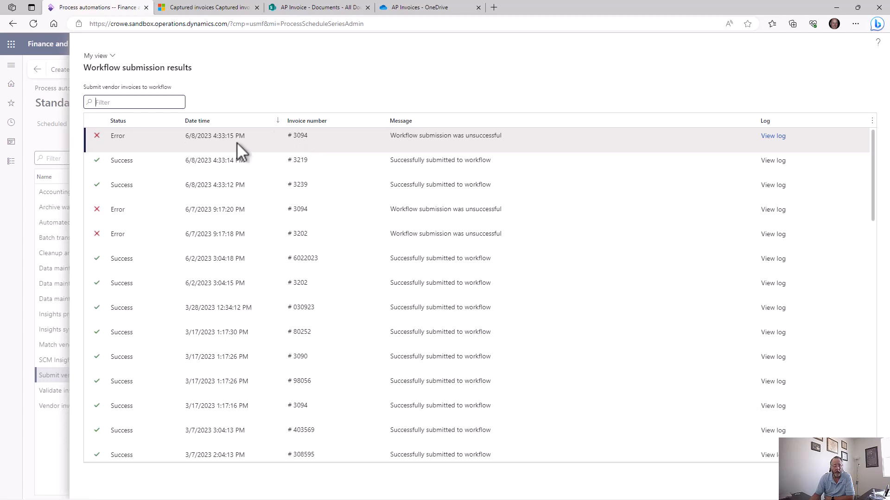
{"action": "left_click", "coordinate": [772, 138]}
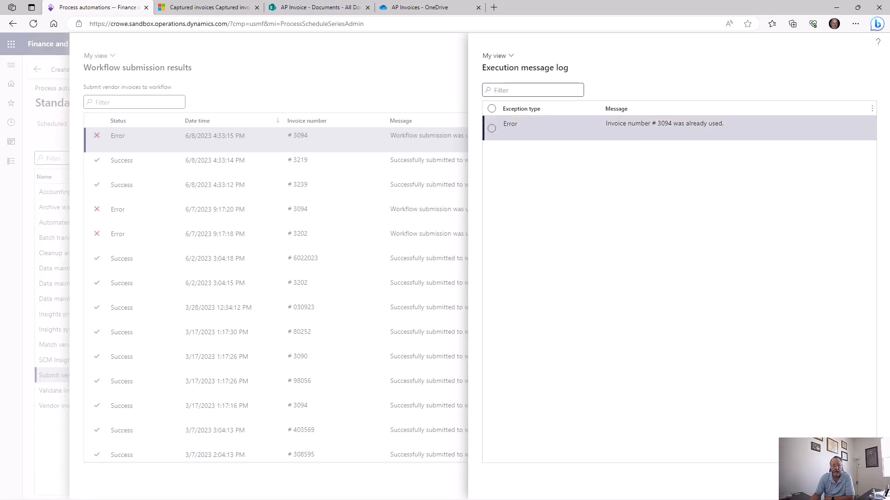
Close the workflow submission log and results, view the most recent results of the Validate invoice matching process, and close them.
{"action": "key", "text": "Escape"}
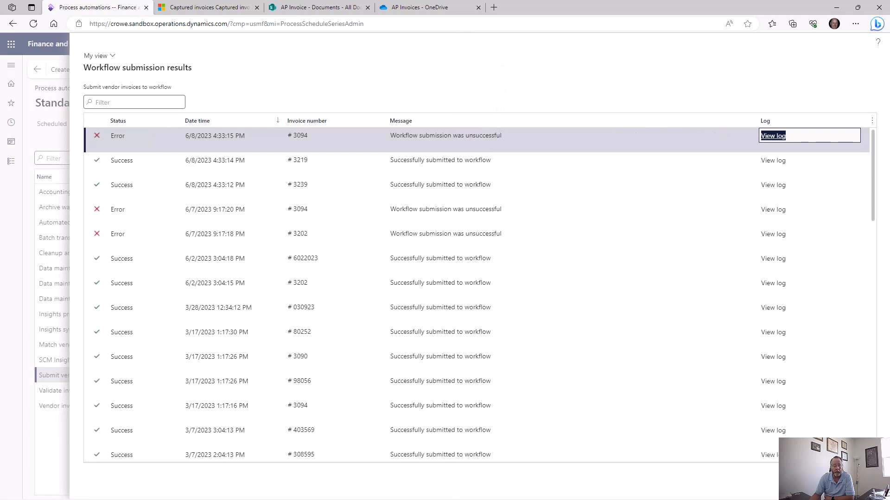
{"action": "key", "text": "Escape"}
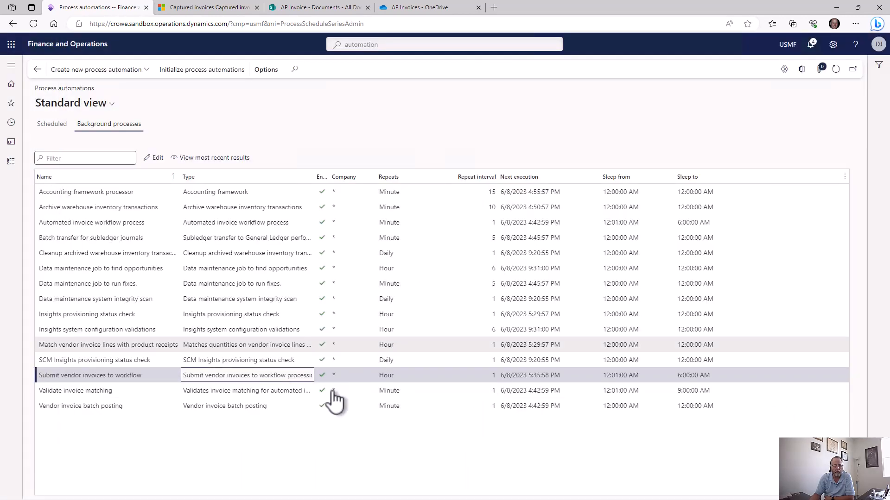
{"action": "left_click", "coordinate": [195, 390]}
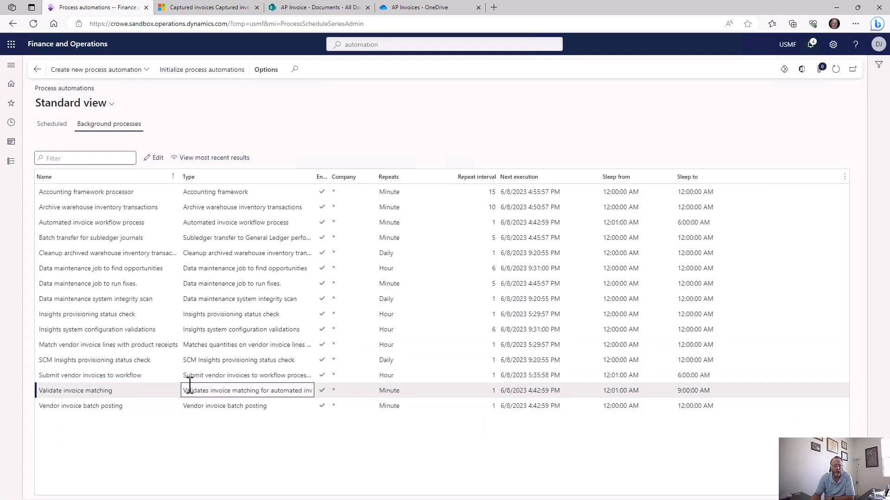
{"action": "left_click", "coordinate": [194, 159]}
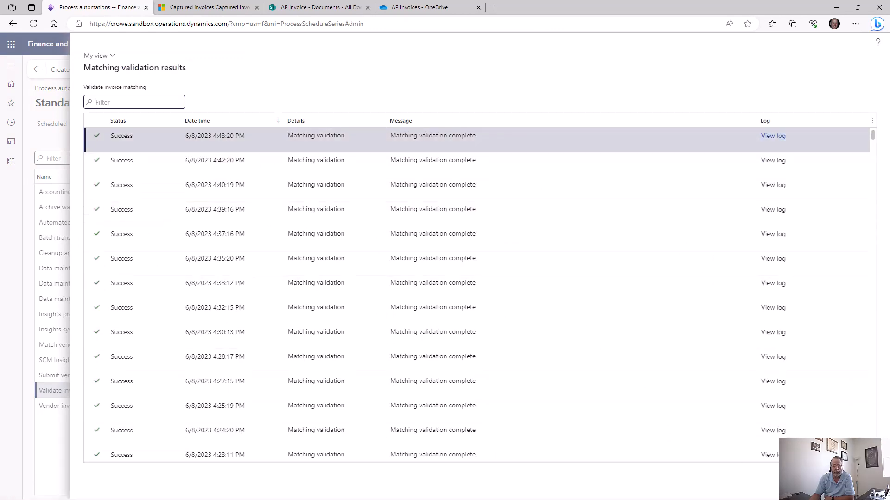
{"action": "key", "text": "Escape"}
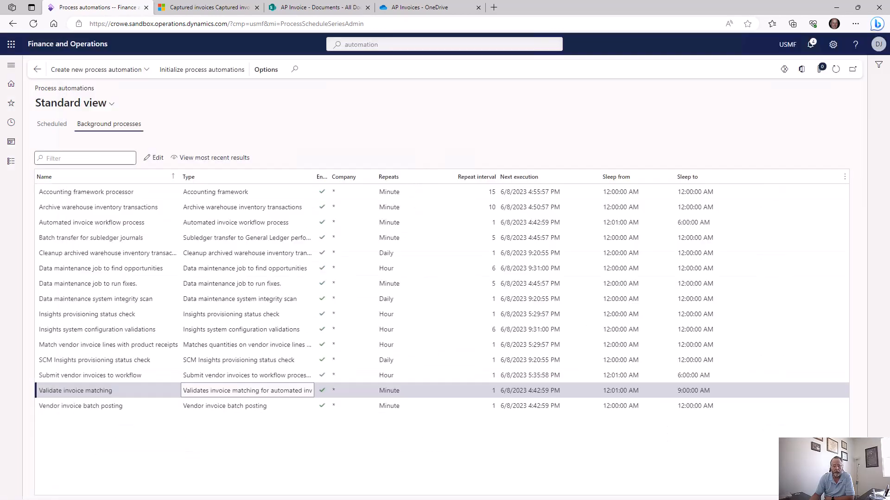
View the most recent results of the Vendor invoice batch posting process, and close them.
{"action": "left_click", "coordinate": [238, 408]}
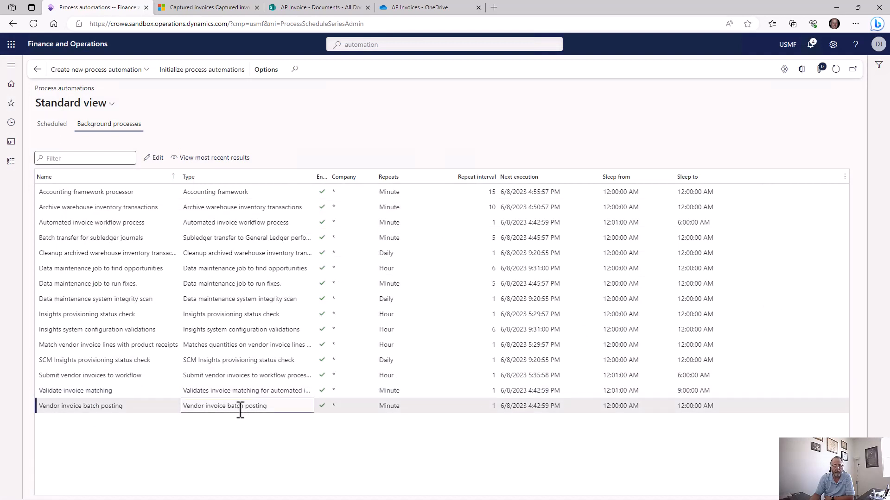
{"action": "left_click", "coordinate": [203, 160]}
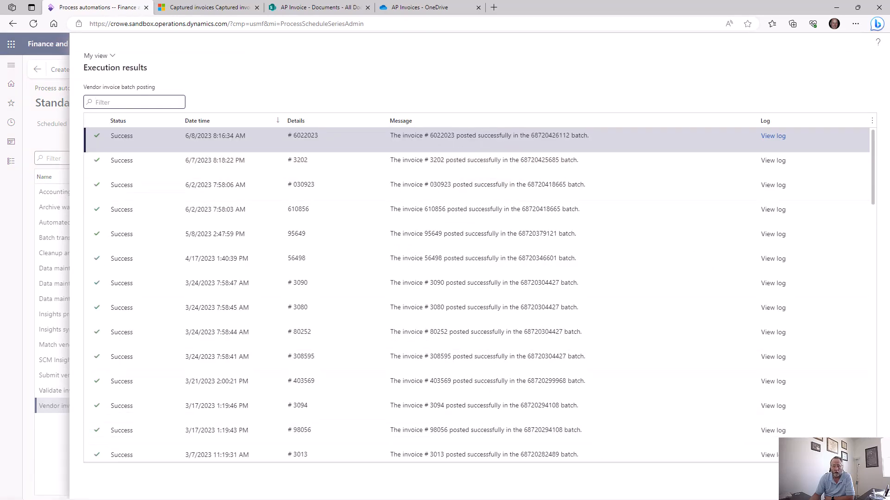
{"action": "left_click", "coordinate": [857, 486]}
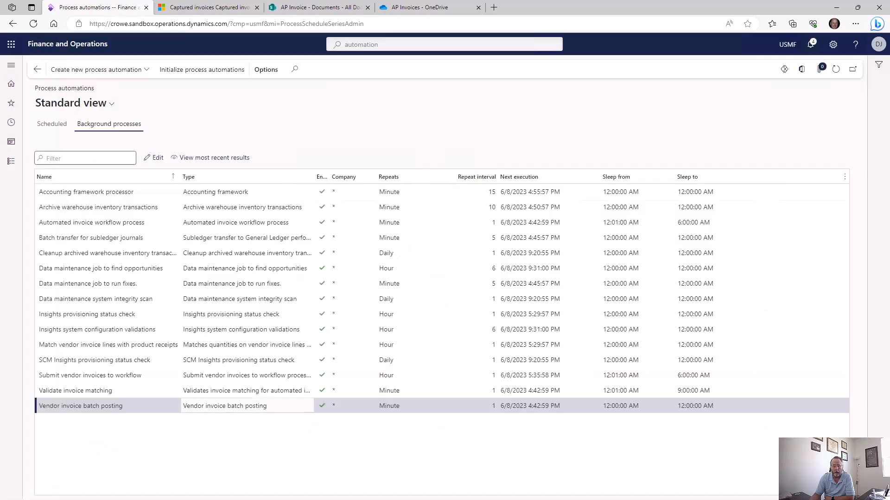
Return to the dashboard, check the work item notifications, and open the Pending AP Invoices list from My Workspace.
{"action": "left_click", "coordinate": [55, 45]}
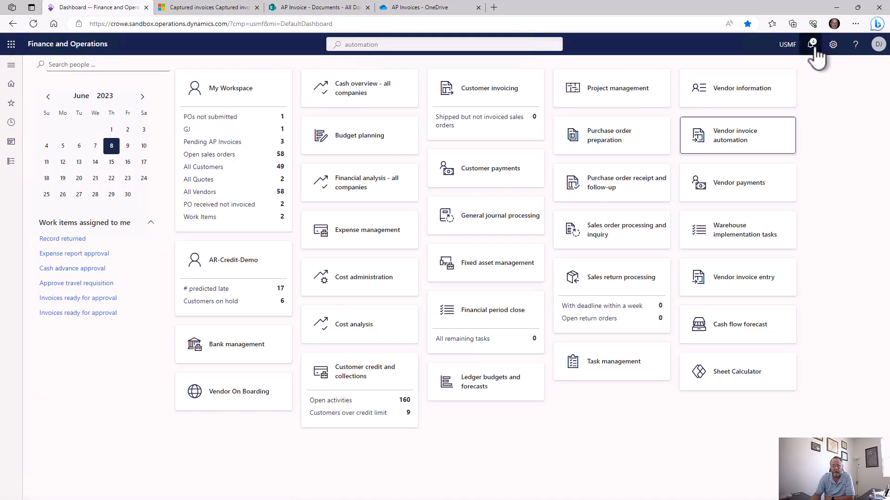
{"action": "left_click", "coordinate": [813, 46]}
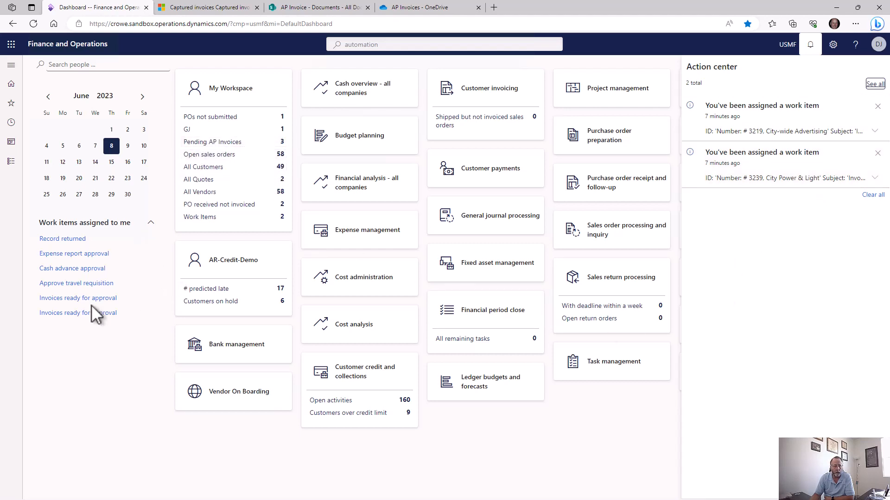
{"action": "left_click", "coordinate": [223, 145]}
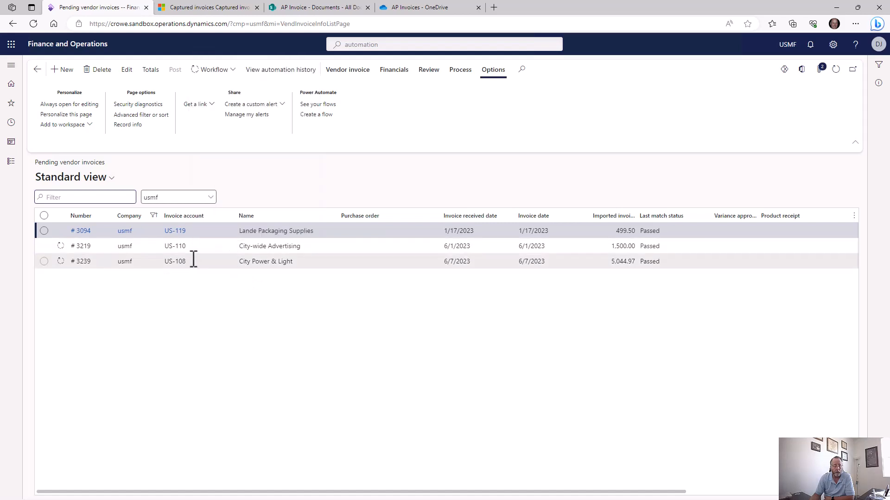
Approve the City-wide Advertising invoice # 3219 in the vendor invoice workflow without a comment.
{"action": "left_click", "coordinate": [230, 249]}
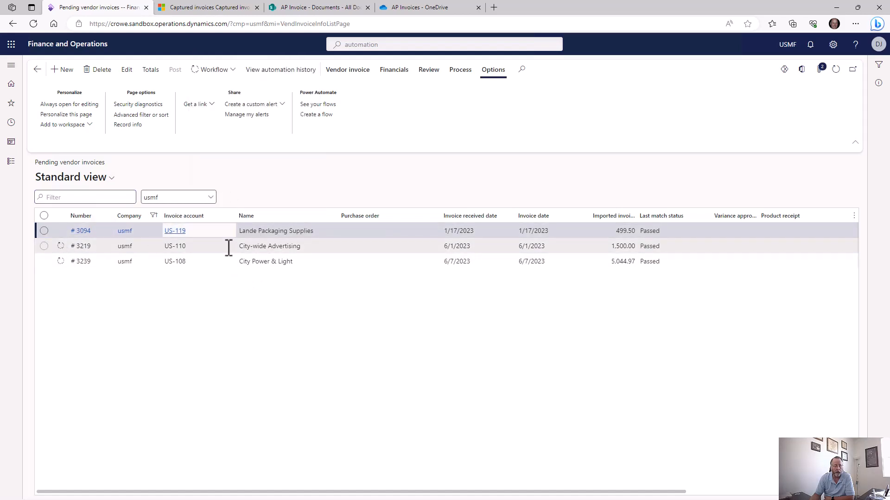
{"action": "left_click", "coordinate": [235, 79]}
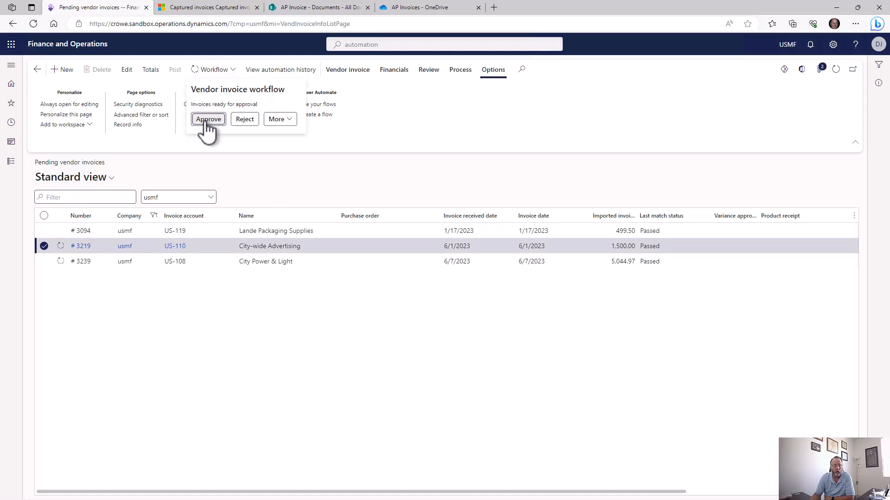
{"action": "left_click", "coordinate": [208, 119]}
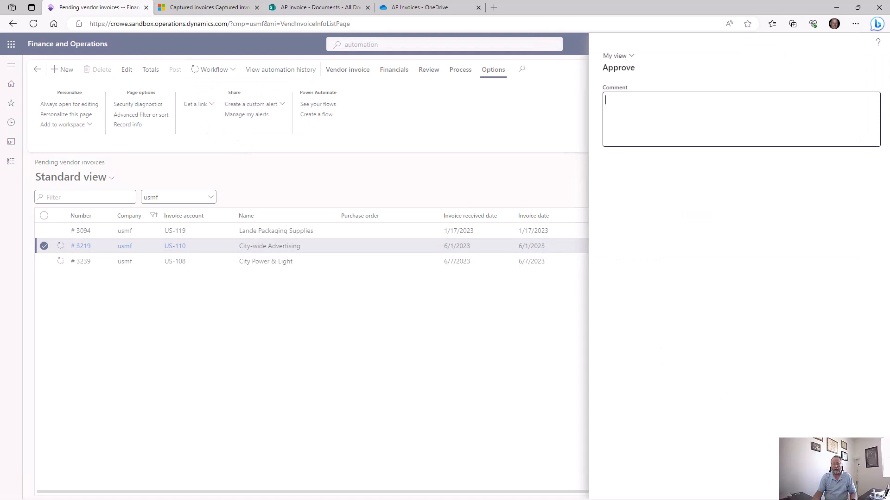
{"action": "left_click", "coordinate": [824, 483]}
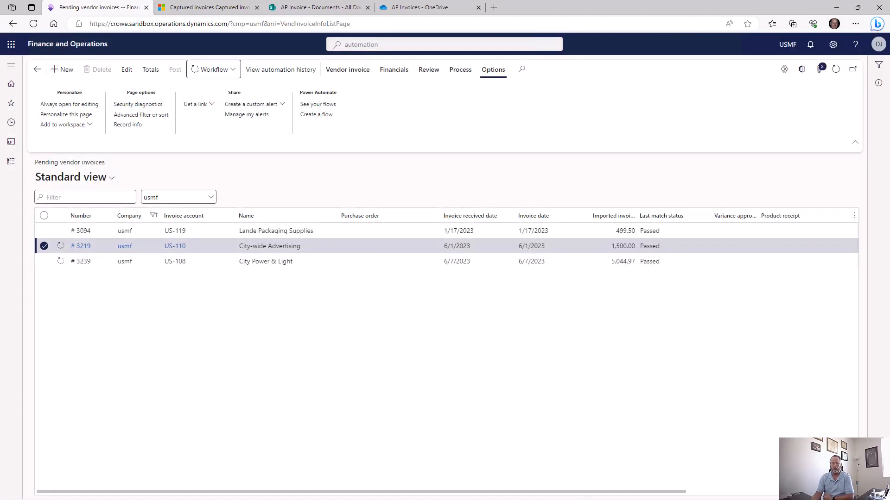
Approve the City Power & Light invoice # 3239 in the vendor invoice workflow without a comment.
{"action": "left_click", "coordinate": [261, 263]}
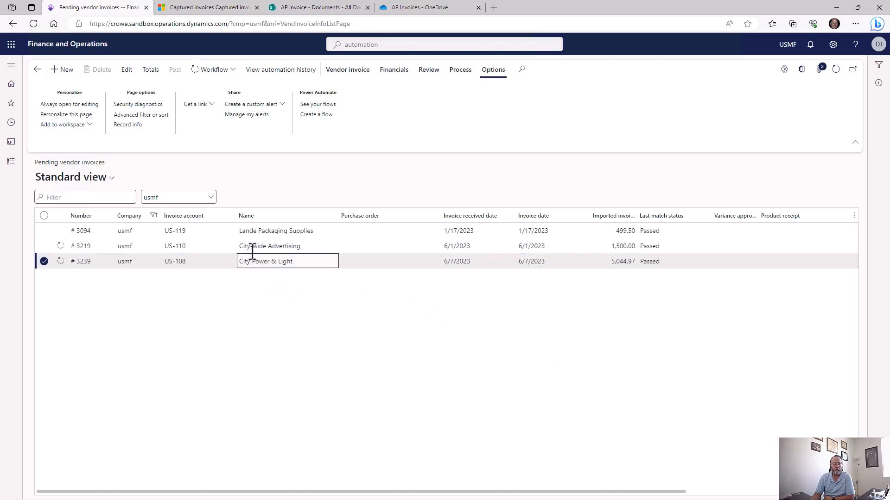
{"action": "left_click", "coordinate": [215, 76]}
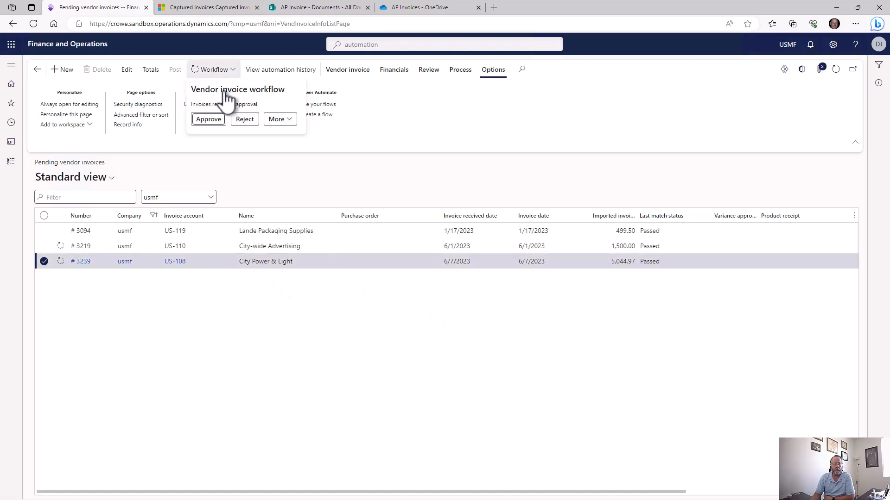
{"action": "left_click", "coordinate": [209, 119]}
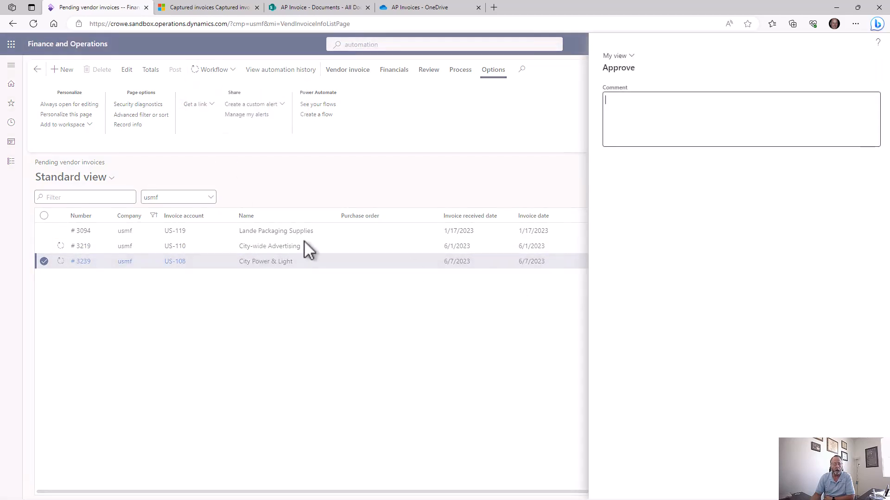
{"action": "left_click", "coordinate": [385, 334]}
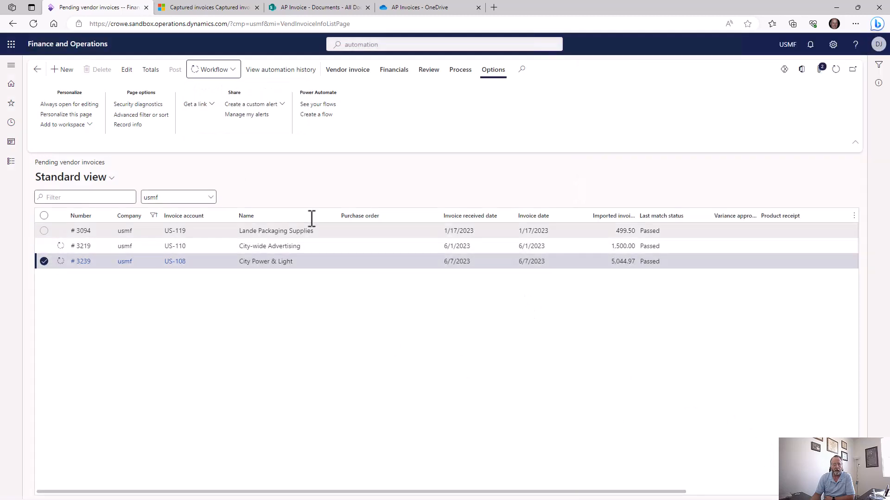
View the automation history of the Lande Packaging Supplies invoice # 3094, and close it.
{"action": "left_click", "coordinate": [320, 232]}
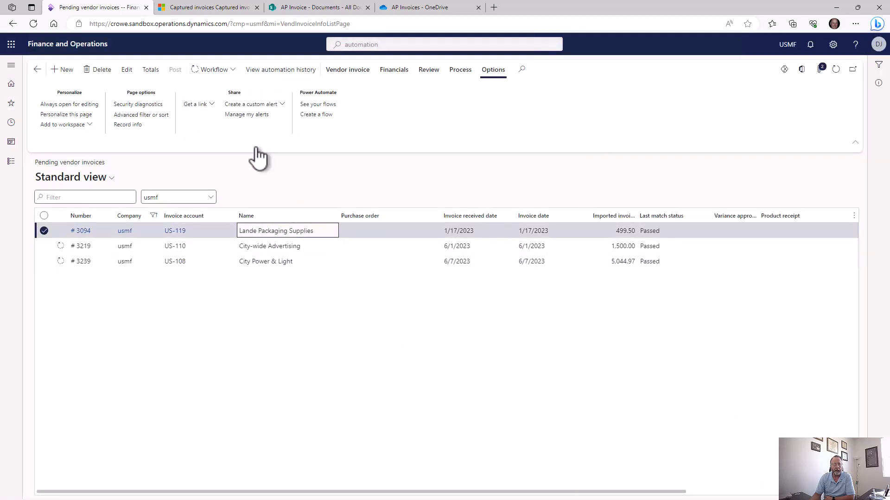
{"action": "left_click", "coordinate": [281, 77]}
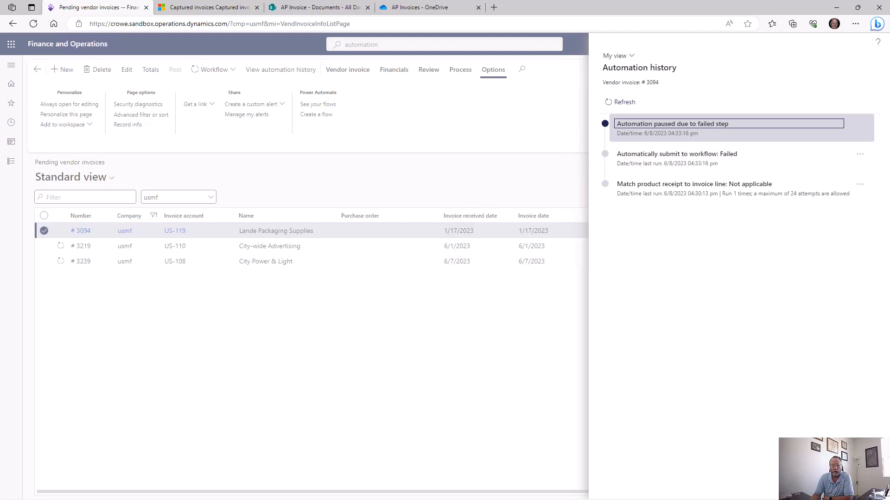
{"action": "left_click", "coordinate": [200, 270]}
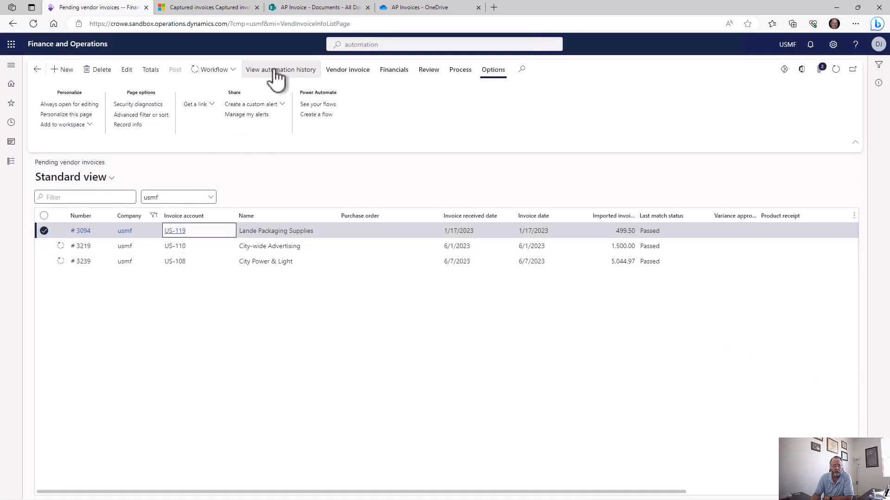
Open the Lande Packaging Supplies invoice # 3094, view the most recent results of its failed step, and close the message log.
{"action": "left_click", "coordinate": [86, 232]}
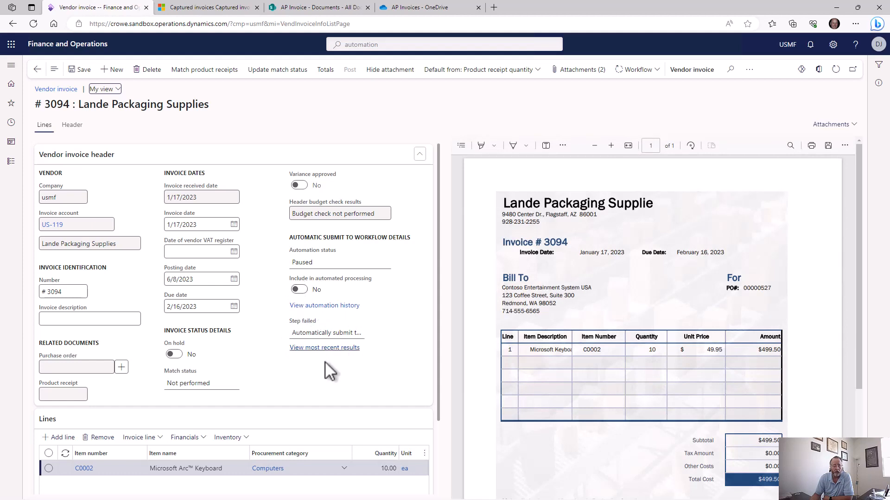
{"action": "left_click", "coordinate": [324, 348]}
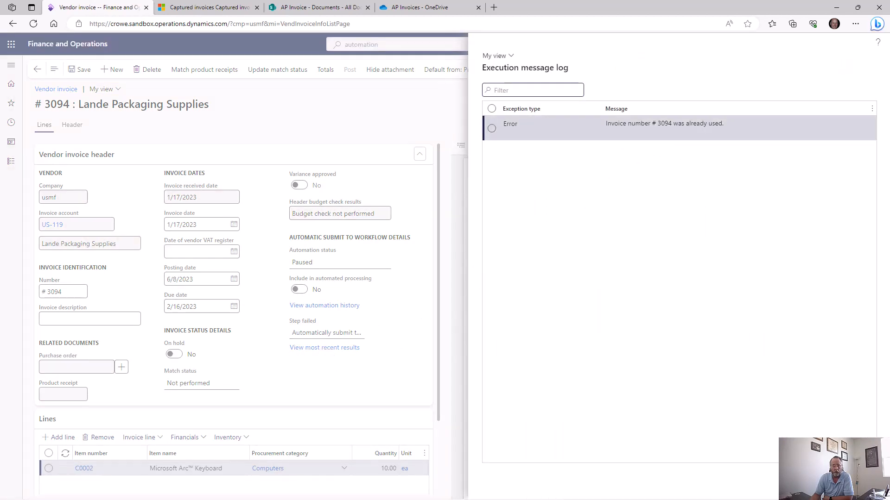
{"action": "key", "text": "Escape"}
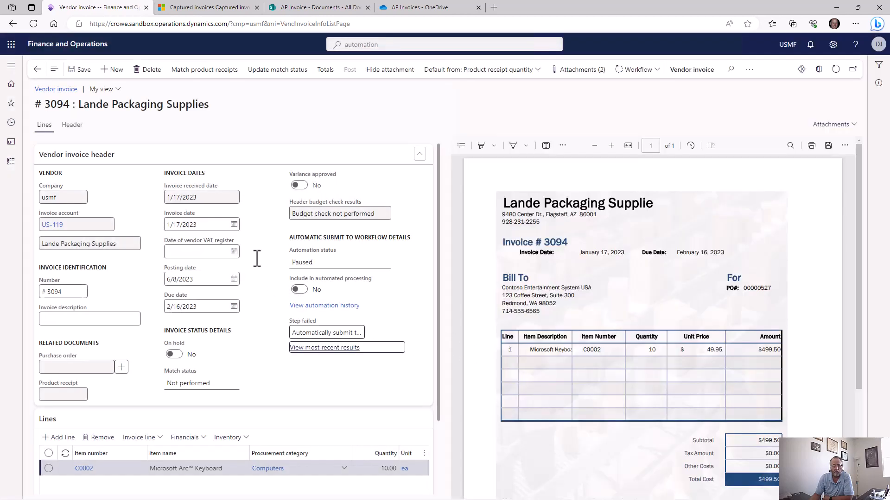
Change the Lande Packaging Supplies invoice number to 3094 without the # prefix, and save the invoice.
{"action": "left_click", "coordinate": [49, 291]}
{"action": "key", "text": "BackSpace"}
{"action": "key", "text": "BackSpace"}
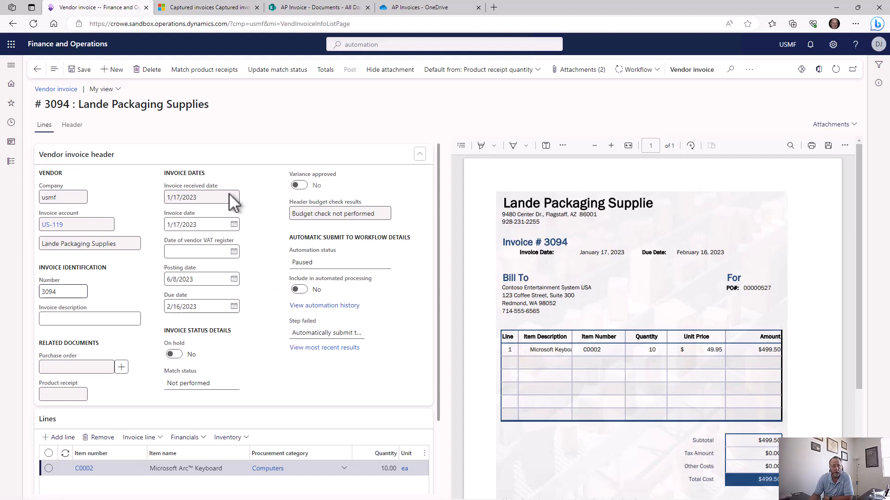
{"action": "left_click", "coordinate": [80, 70]}
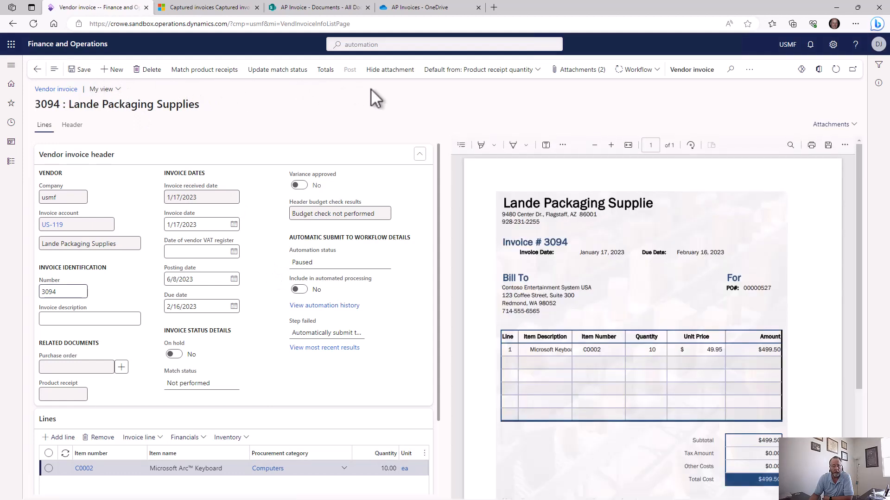
Submit the Lande Packaging Supplies invoice 3094 to the vendor invoice workflow and leave the invoice page.
{"action": "left_click", "coordinate": [633, 74]}
{"action": "left_click", "coordinate": [631, 120]}
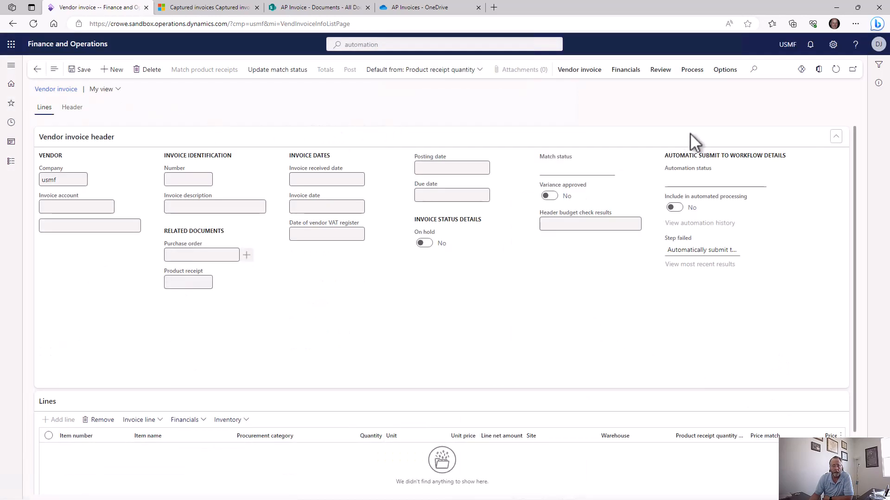
{"action": "left_click", "coordinate": [37, 69]}
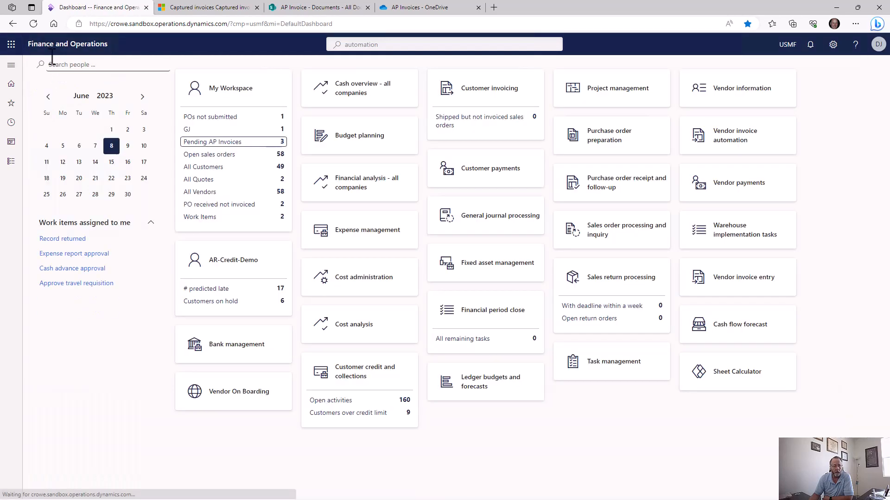
Reopen the Pending AP Invoices list, refresh it, and check the workflow status of the City-wide Advertising invoice # 3219.
{"action": "left_click", "coordinate": [224, 147]}
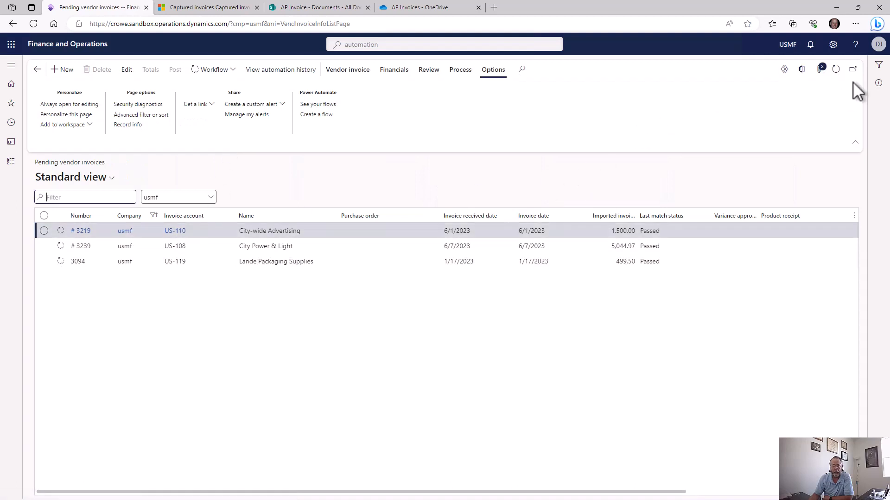
{"action": "left_click", "coordinate": [836, 71]}
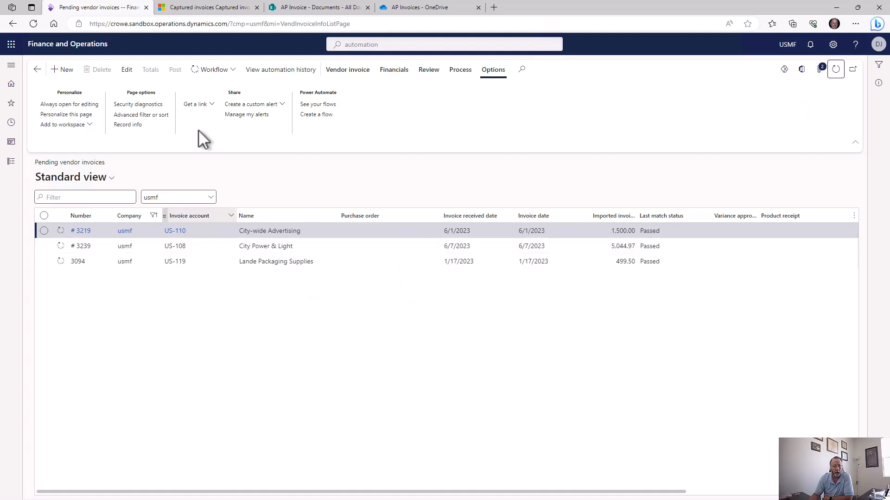
{"action": "left_click", "coordinate": [234, 70]}
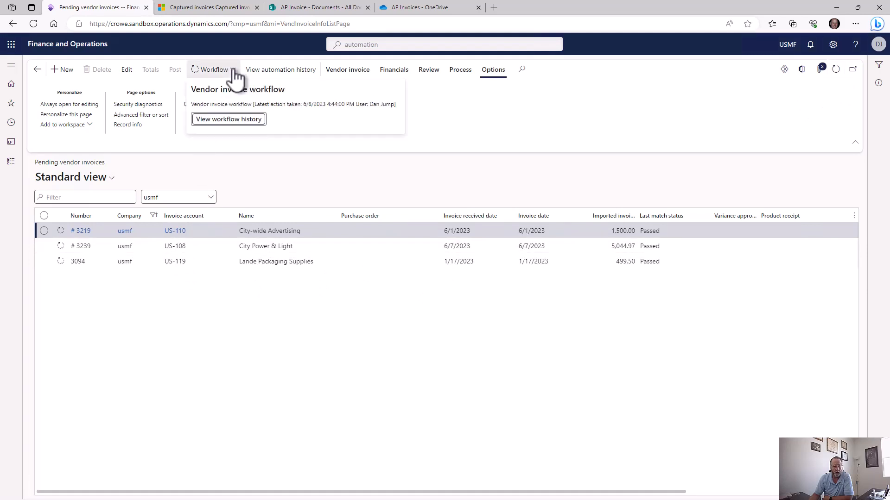
{"action": "left_click", "coordinate": [246, 174]}
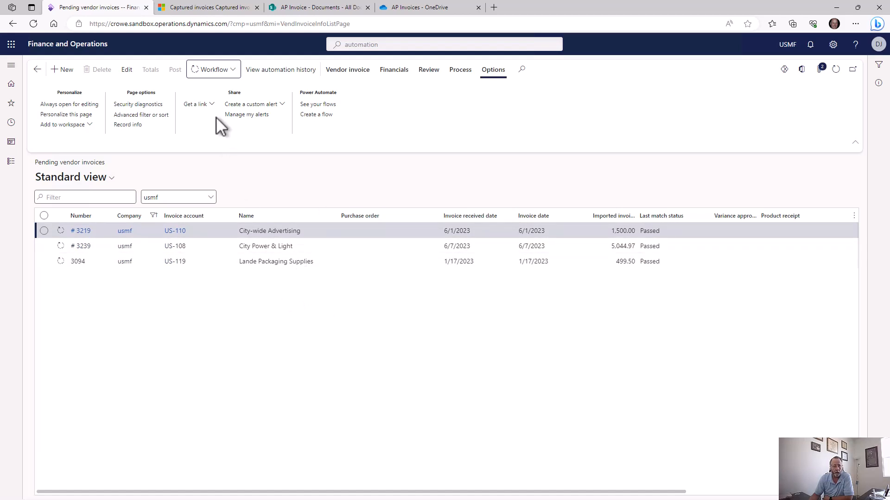
Switch to the Invoice capture app and display its default Captured invoices list instead of the transferred ones.
{"action": "left_click", "coordinate": [199, 9]}
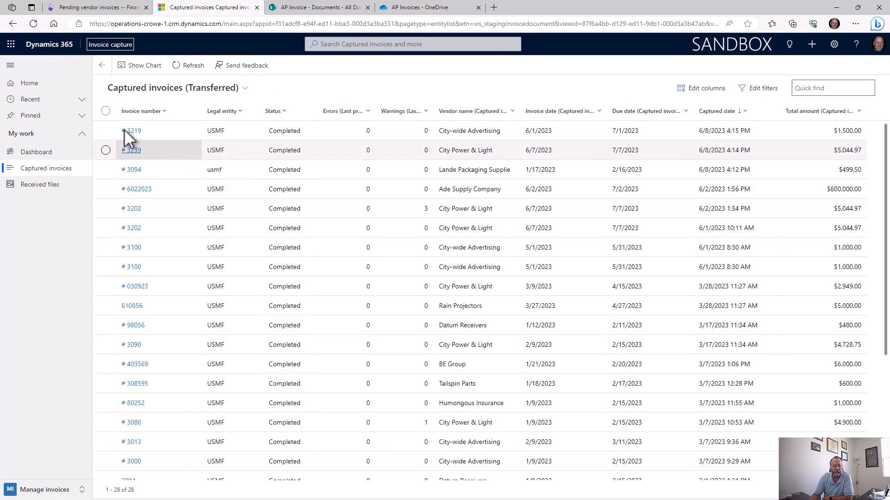
{"action": "left_click", "coordinate": [42, 176]}
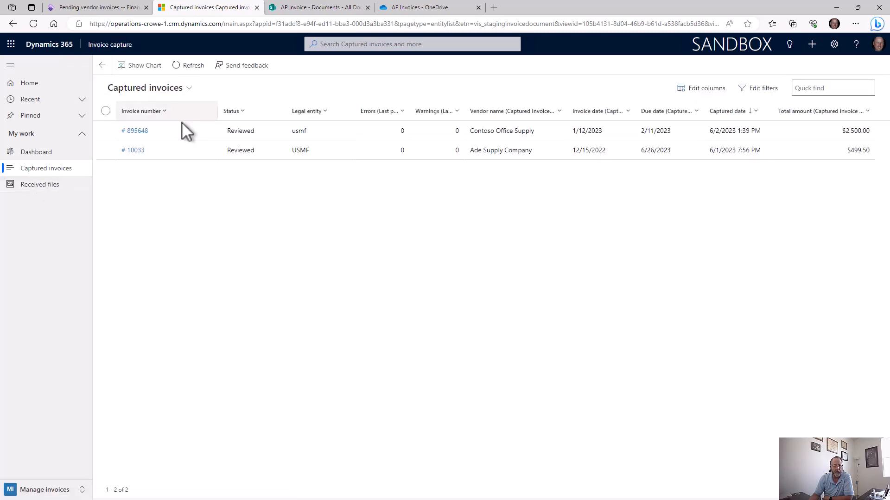
Copy the full web address of the Captured invoices page.
{"action": "left_click", "coordinate": [274, 23]}
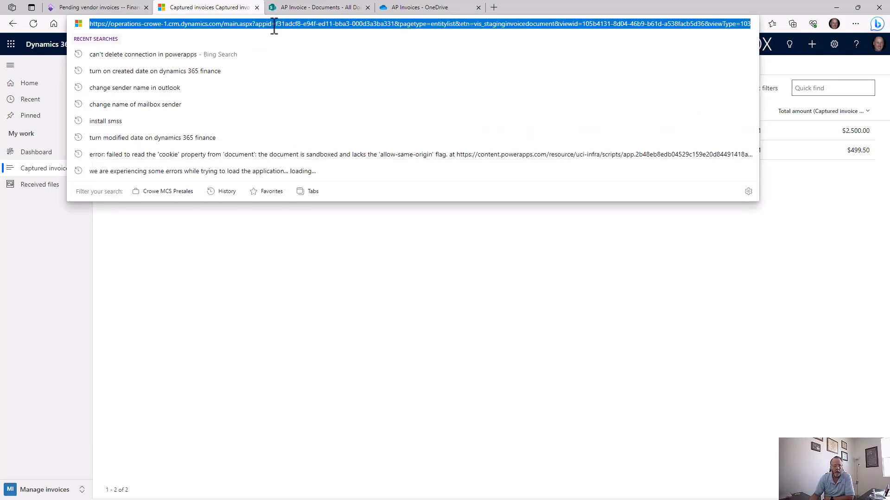
{"action": "left_click", "coordinate": [382, 313]}
Switch to Microsoft Teams and view the Invoice Capture and Received Files pages of the AP Team's General channel.
{"action": "mouse_move", "coordinate": [506, 498]}
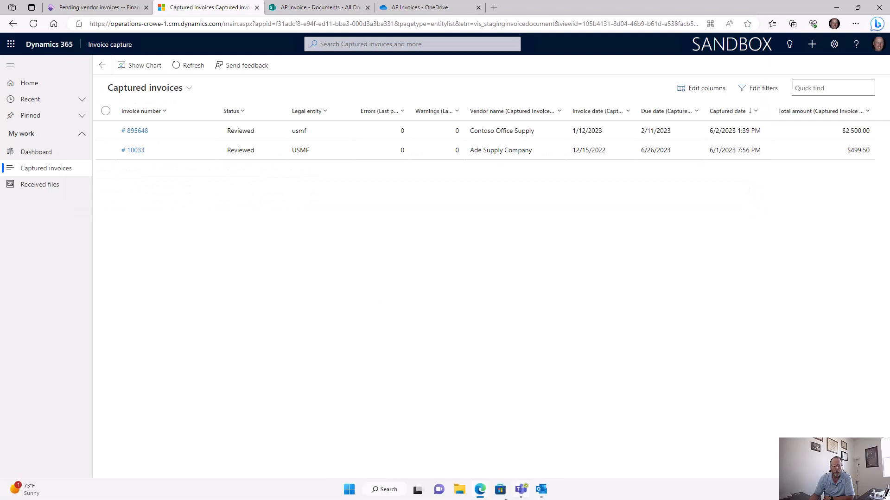
{"action": "left_click", "coordinate": [521, 490]}
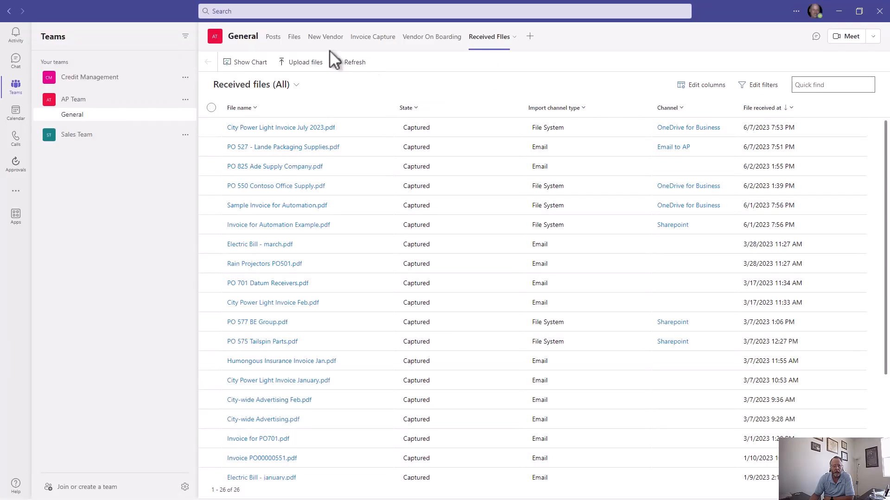
{"action": "left_click", "coordinate": [373, 46]}
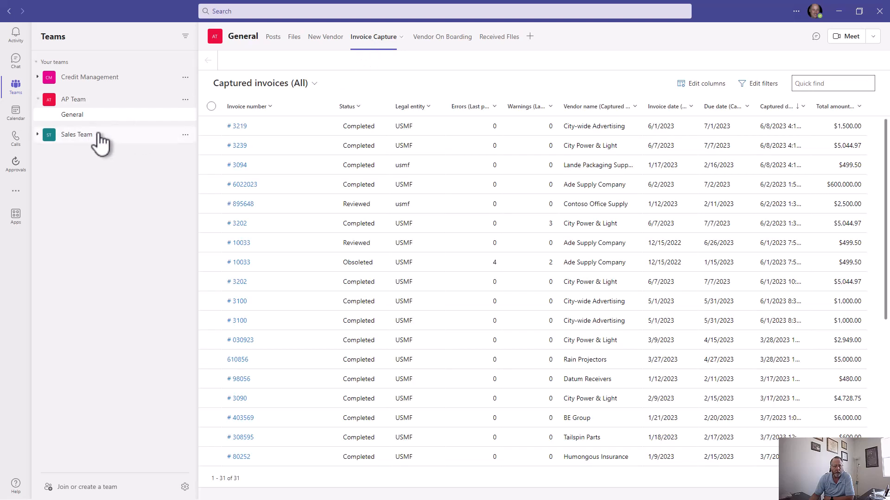
{"action": "left_click", "coordinate": [501, 40]}
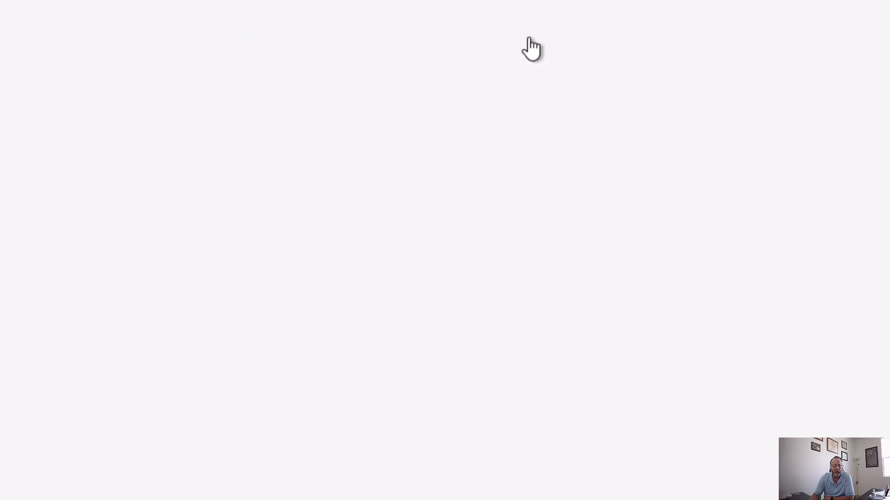
Start a new Website tab in the General channel and name it "Webinar Tab".
{"action": "left_click", "coordinate": [530, 37]}
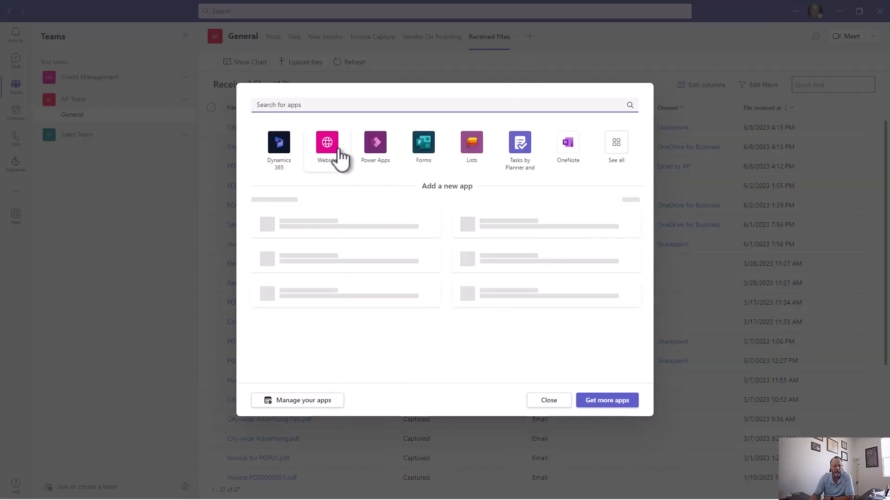
{"action": "left_click", "coordinate": [333, 152]}
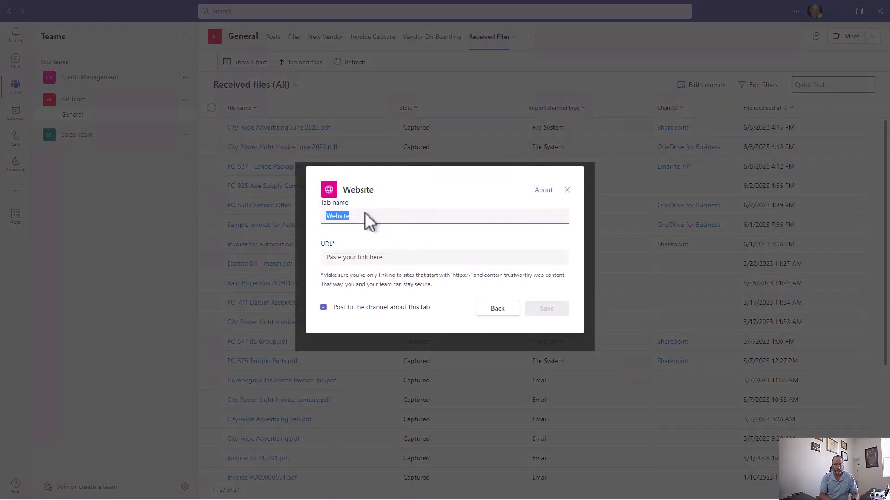
{"action": "type", "text": "Webina"}
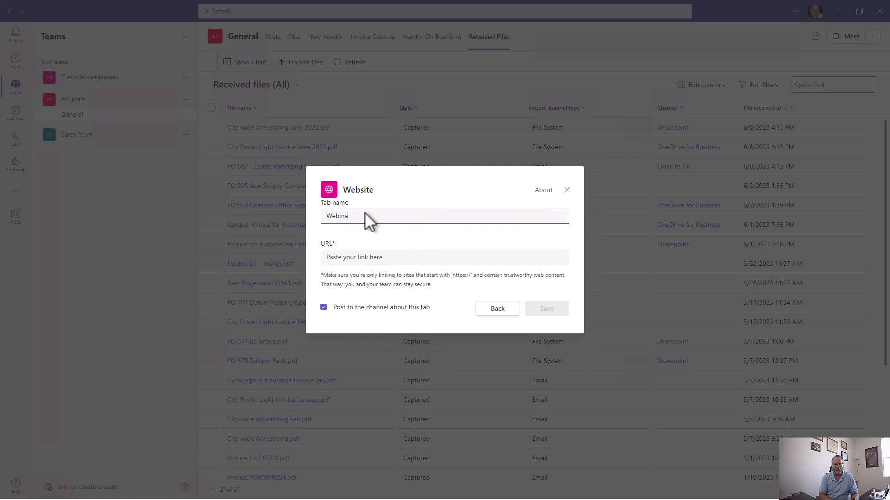
{"action": "type", "text": "r Tab"}
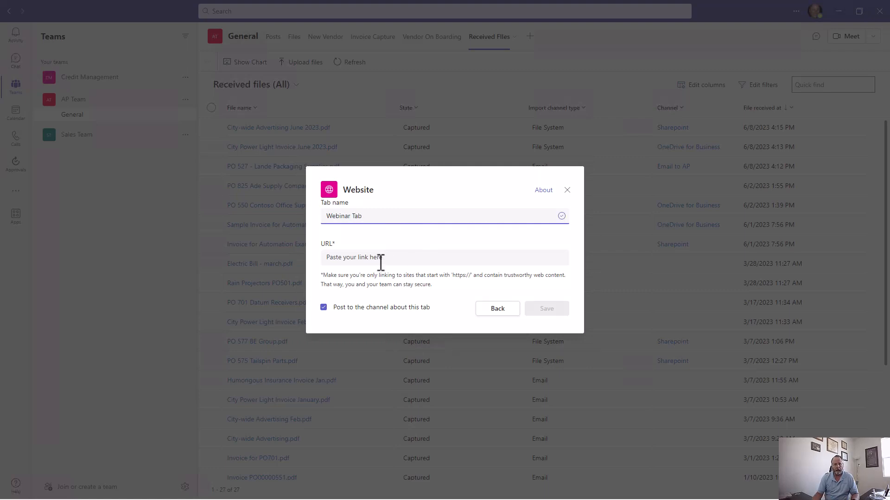
Paste the copied address as the Website tab's URL, append "&cmdbar=true&navbar=off", and save it without posting to the channel.
{"action": "left_click", "coordinate": [376, 261]}
{"action": "key", "text": "ctrl+v"}
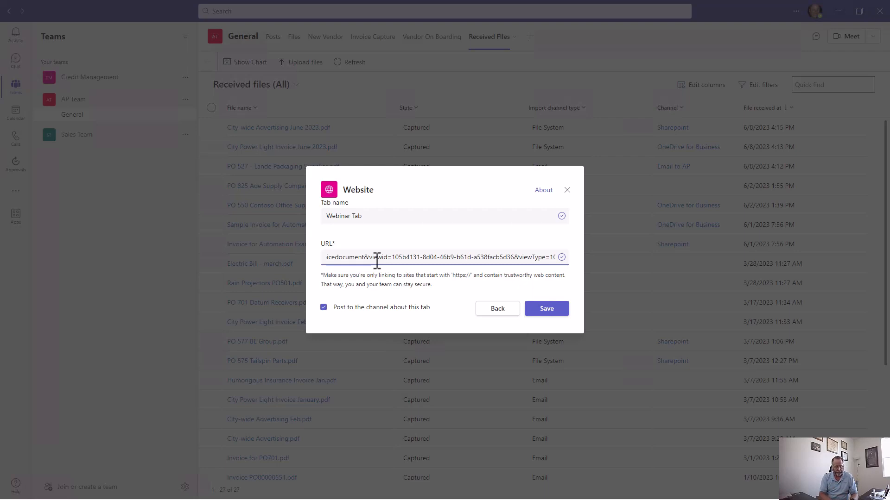
{"action": "type", "text": "&"}
{"action": "type", "text": "c"}
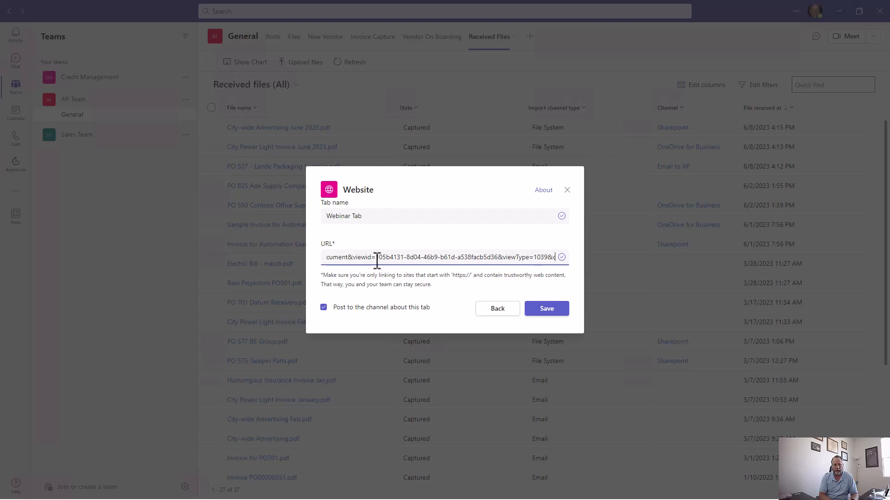
{"action": "type", "text": "mdbar"}
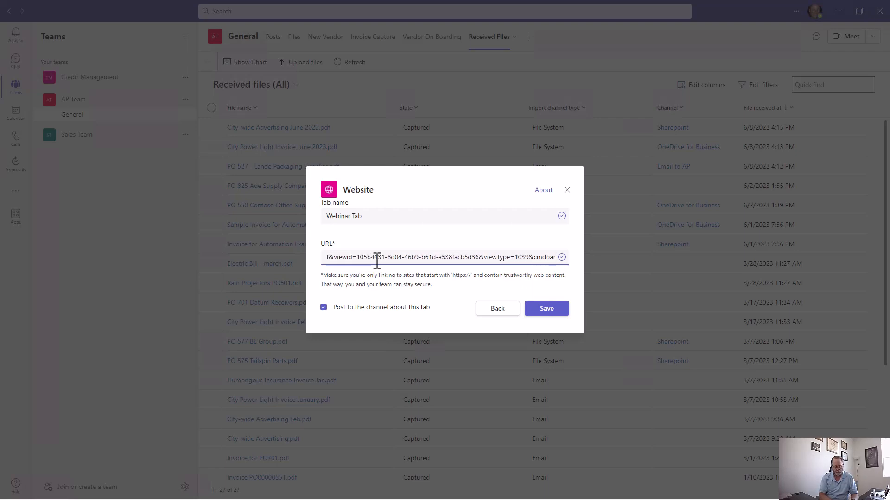
{"action": "type", "text": "=true"}
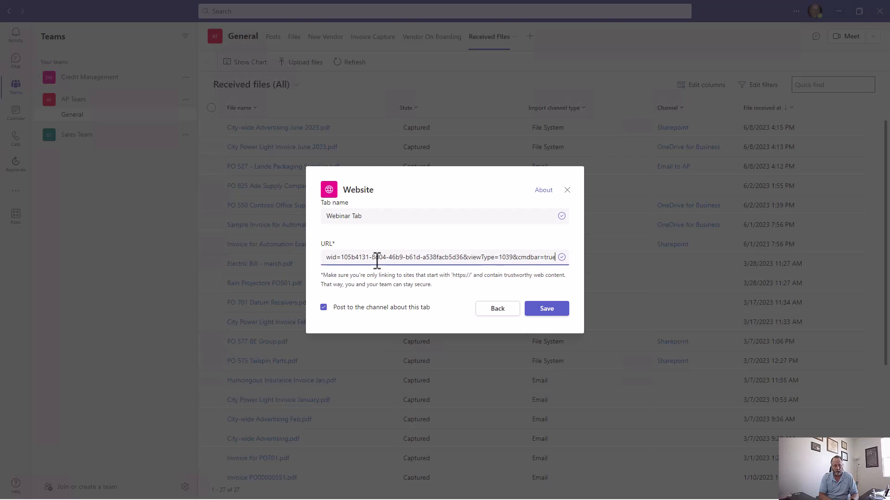
{"action": "type", "text": "&"}
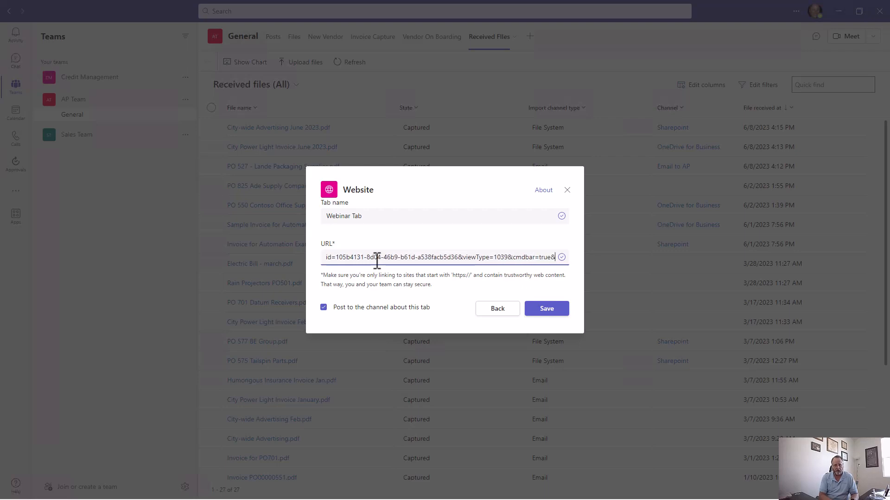
{"action": "type", "text": "na"}
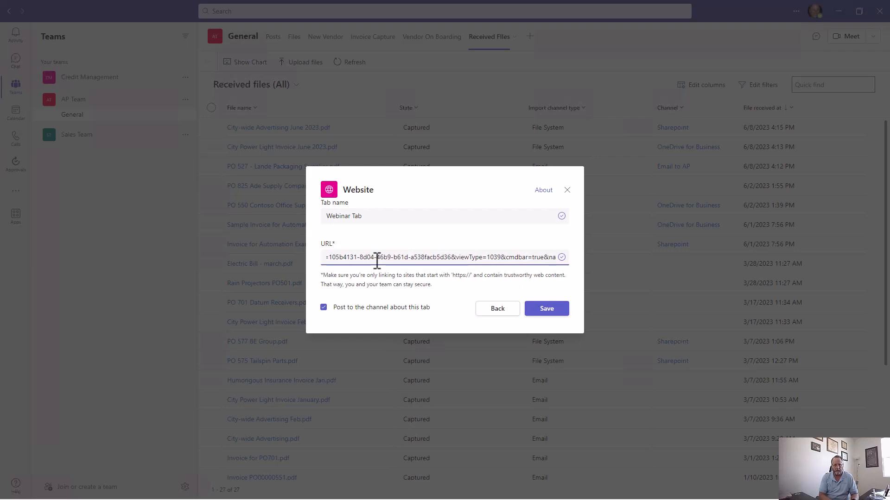
{"action": "type", "text": "vbar"}
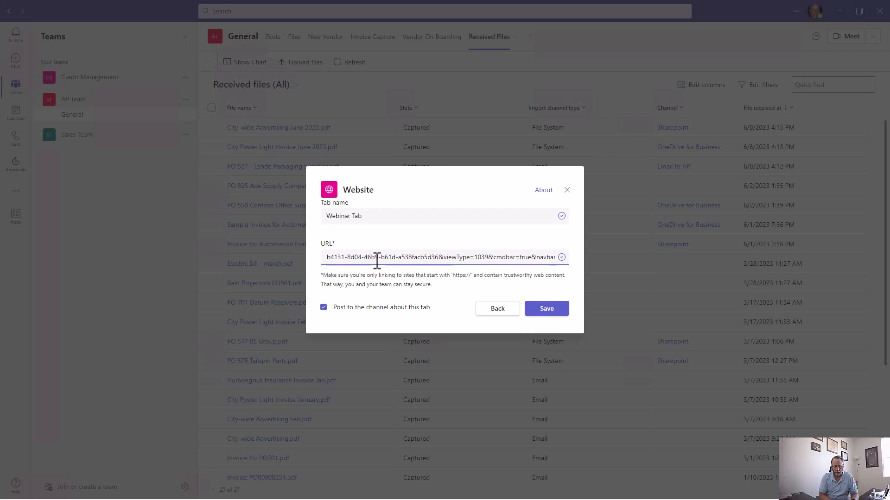
{"action": "type", "text": "=off"}
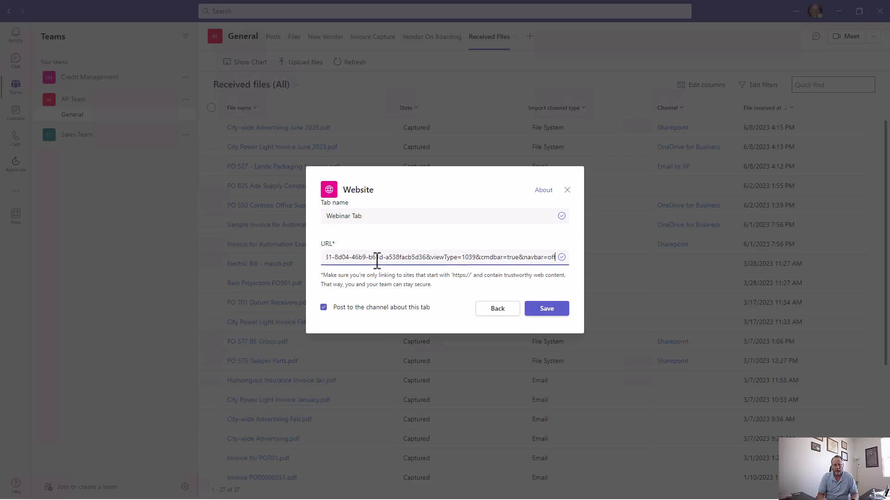
{"action": "left_click", "coordinate": [376, 308]}
{"action": "left_click", "coordinate": [555, 310]}
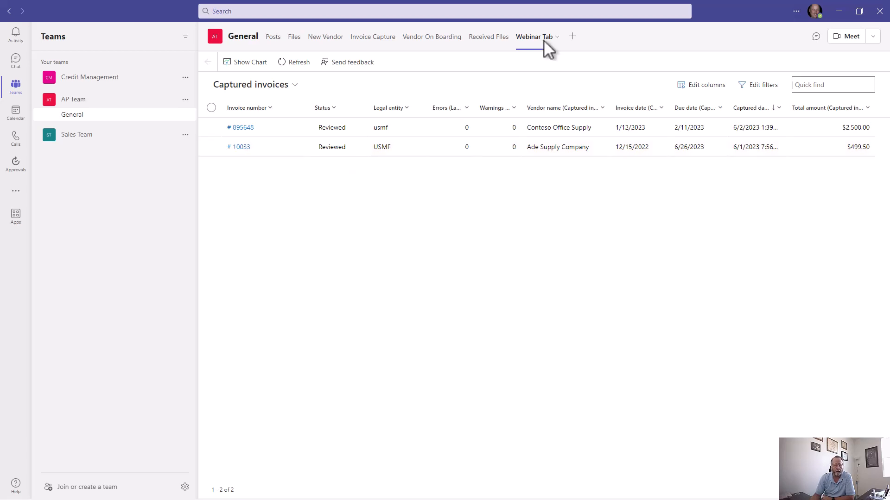
Switch back to Finance and Operations, refresh the Pending vendor invoices list, and return to the default dashboard.
{"action": "left_click", "coordinate": [838, 12]}
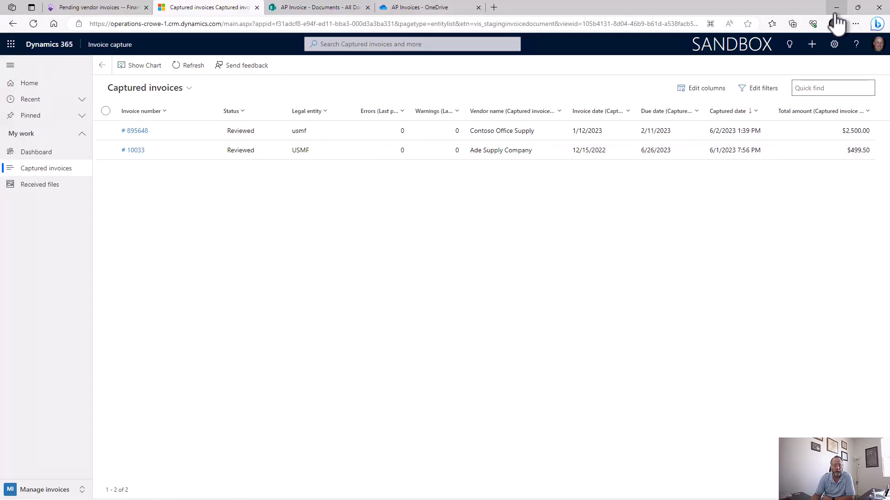
{"action": "left_click", "coordinate": [118, 10]}
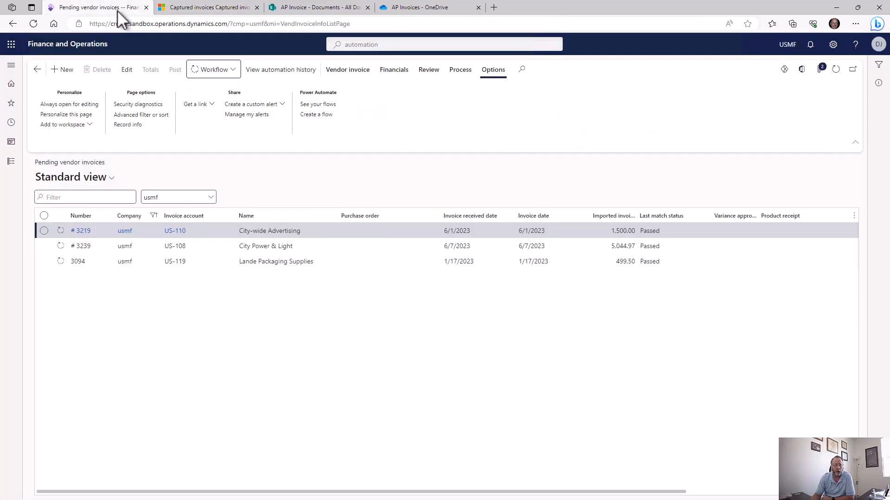
{"action": "left_click", "coordinate": [836, 70]}
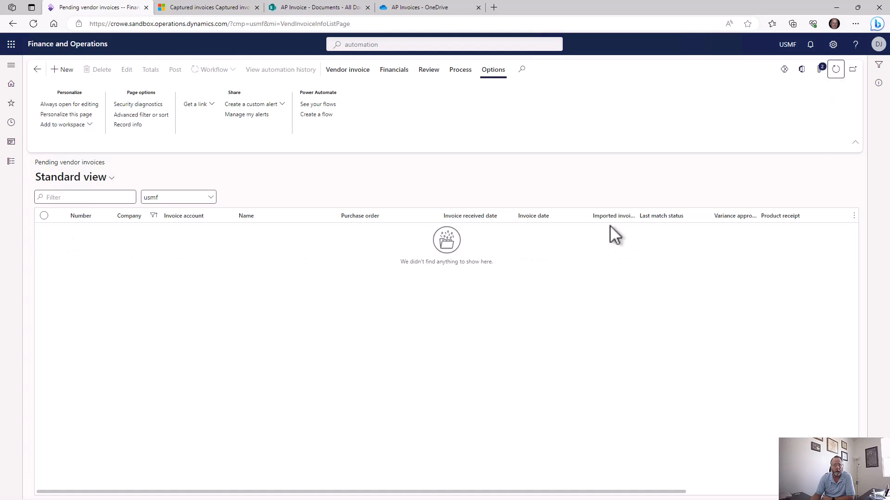
{"action": "left_click", "coordinate": [836, 70]}
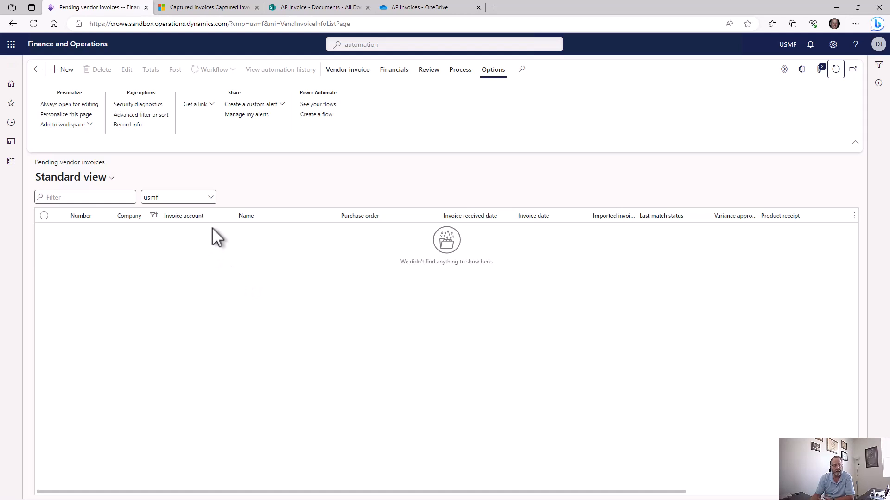
{"action": "left_click", "coordinate": [73, 45]}
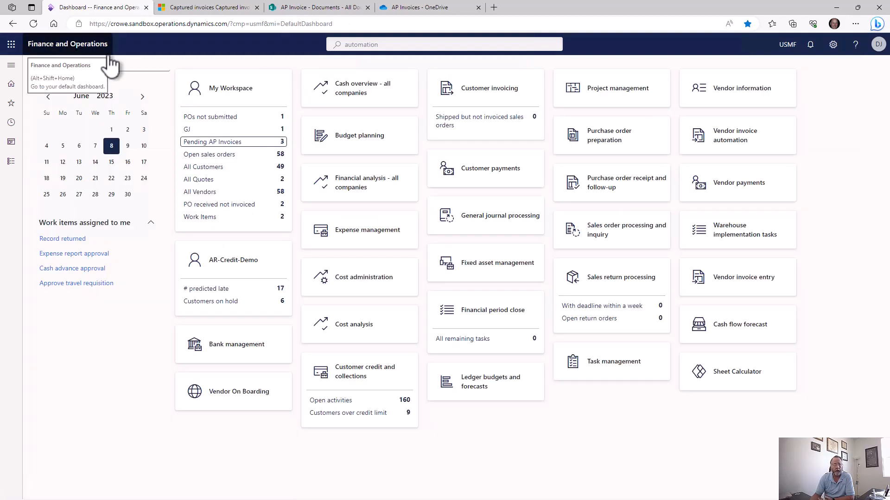